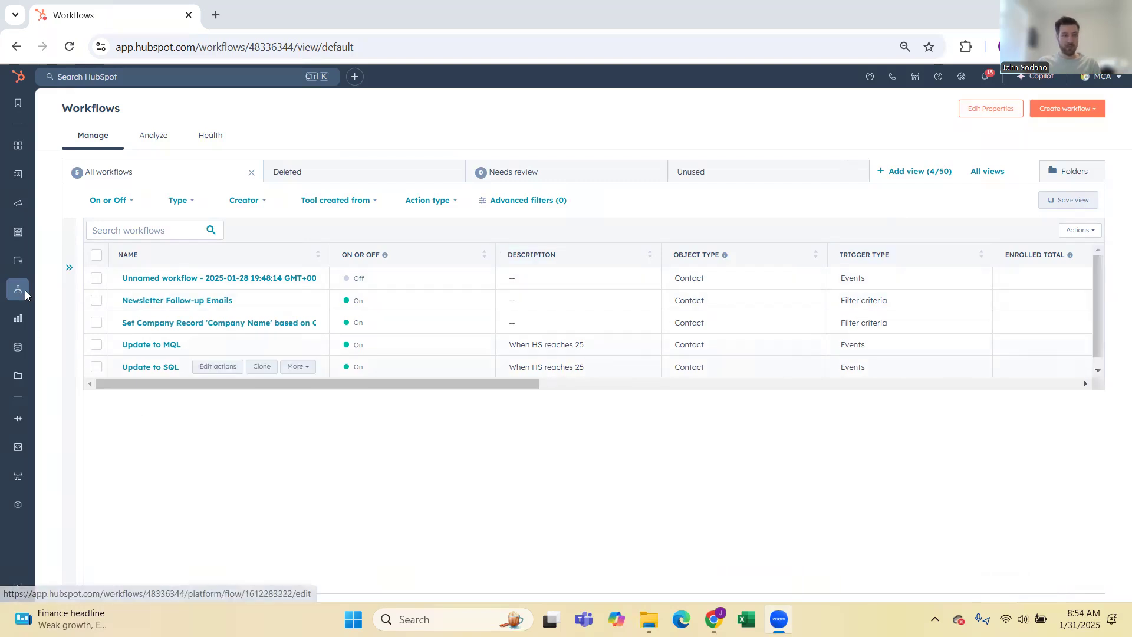
- Create a workflow from the "Send an email series when a form is submitted" template
mouse_move(18, 293)
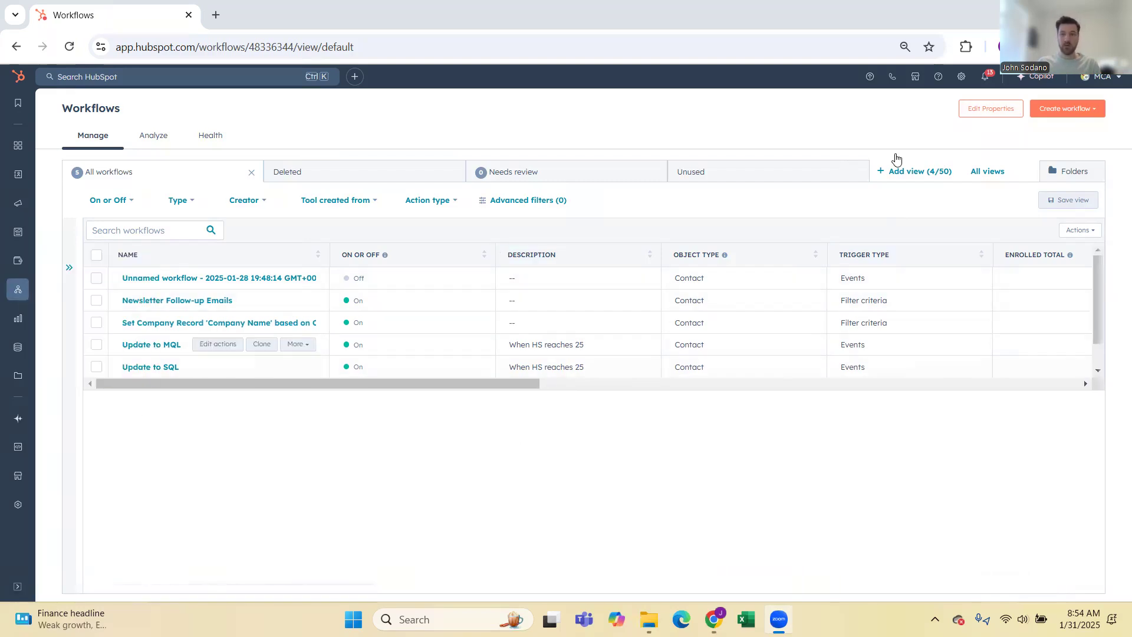
left_click(1084, 115)
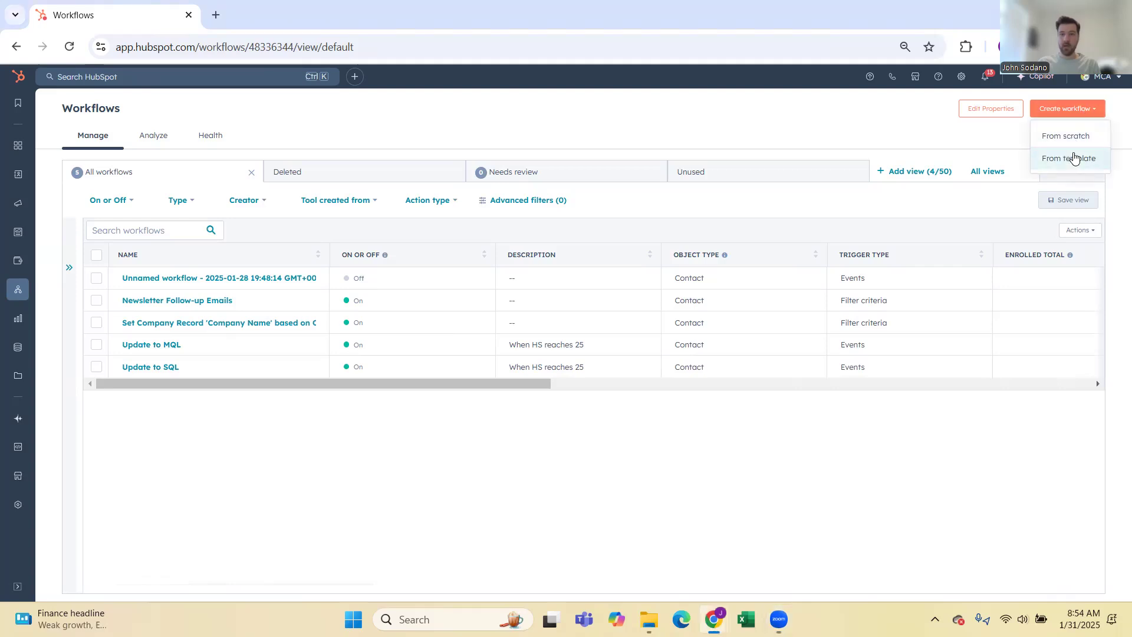
left_click(1074, 158)
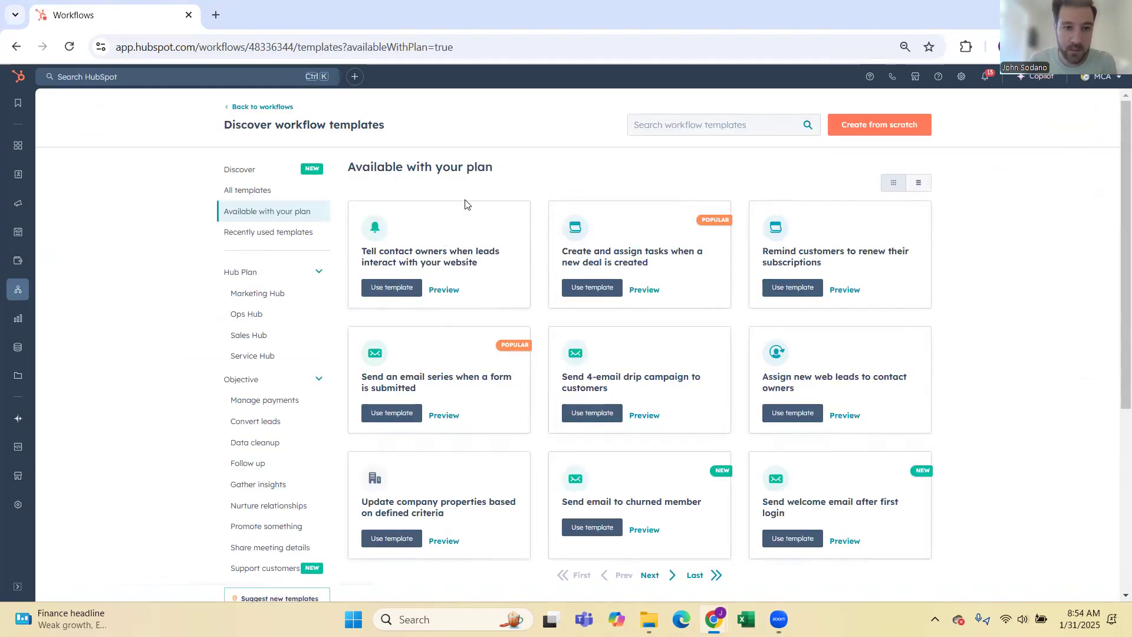
scroll(477, 187, "down", 2)
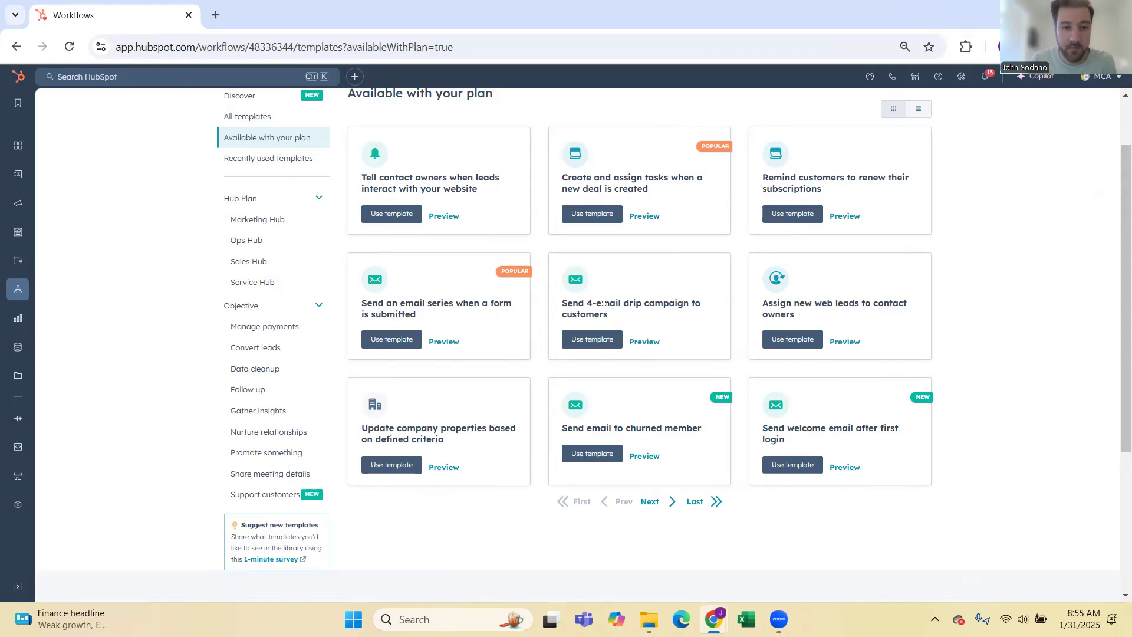
scroll(387, 235, "down", 1)
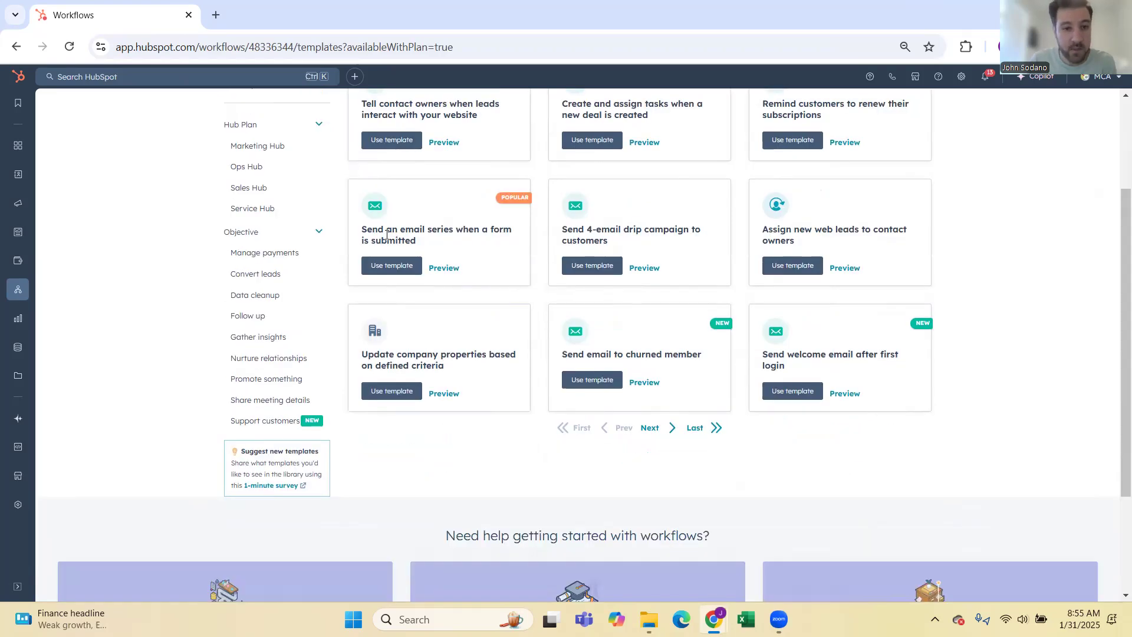
left_click(397, 265)
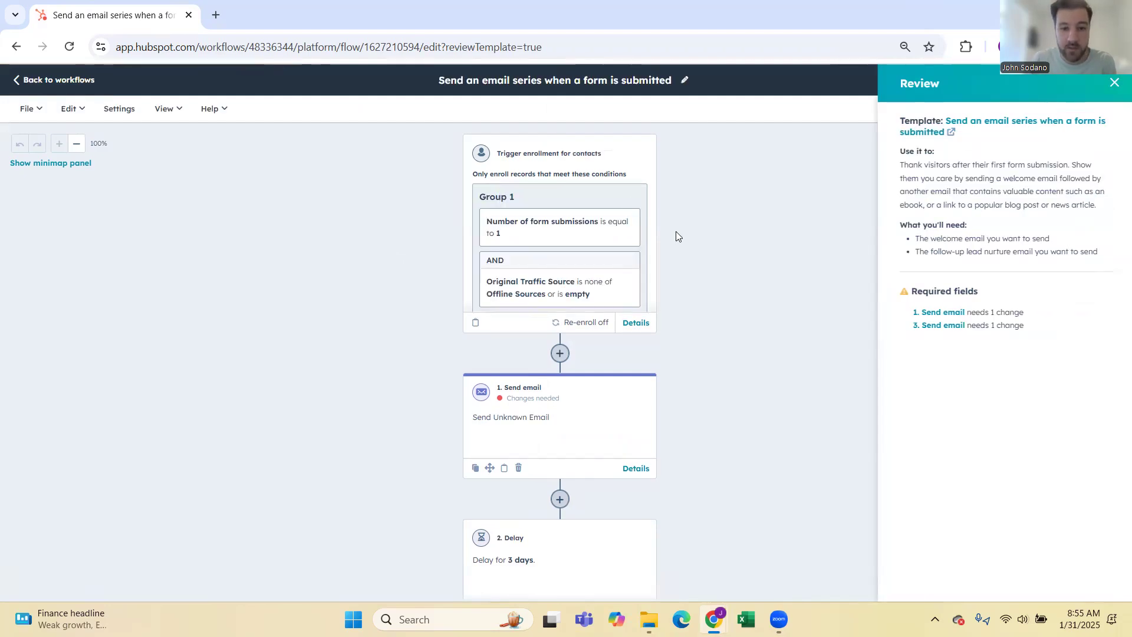
- Delete the Number of form submissions and Original Traffic Source criteria from the workflow's enrollment trigger
scroll(678, 228, "down", 9)
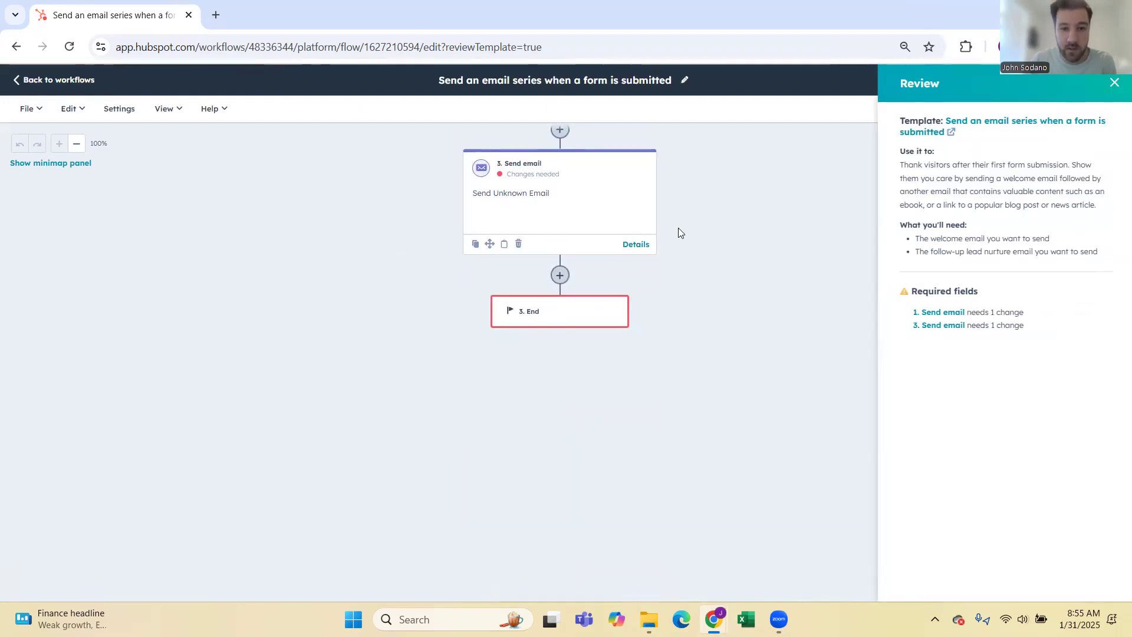
scroll(677, 227, "up", 9)
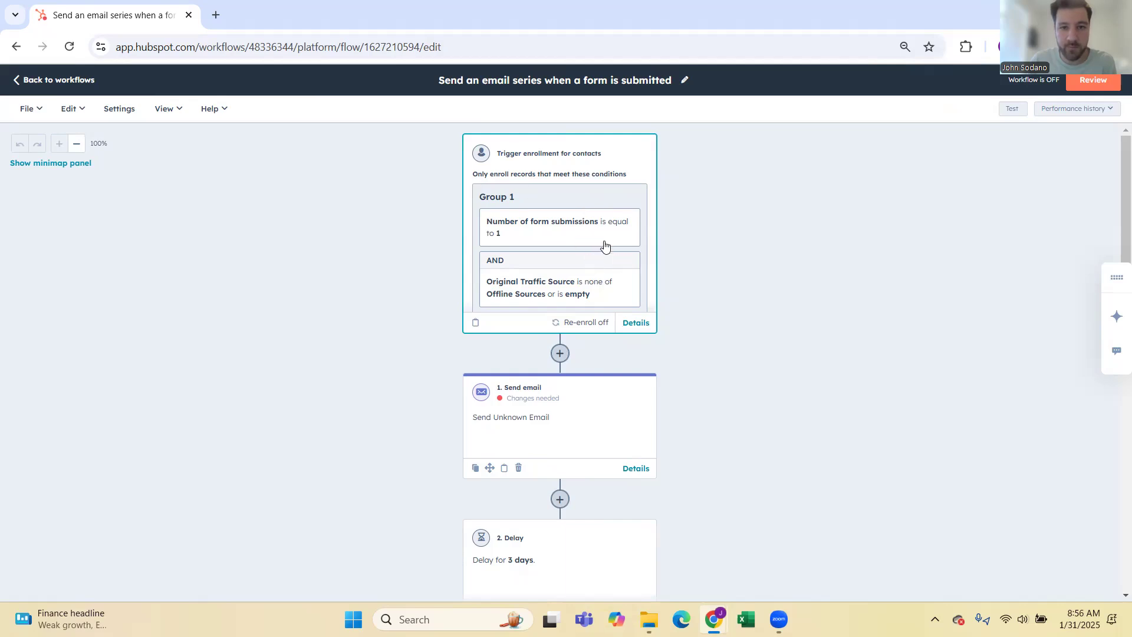
left_click(550, 224)
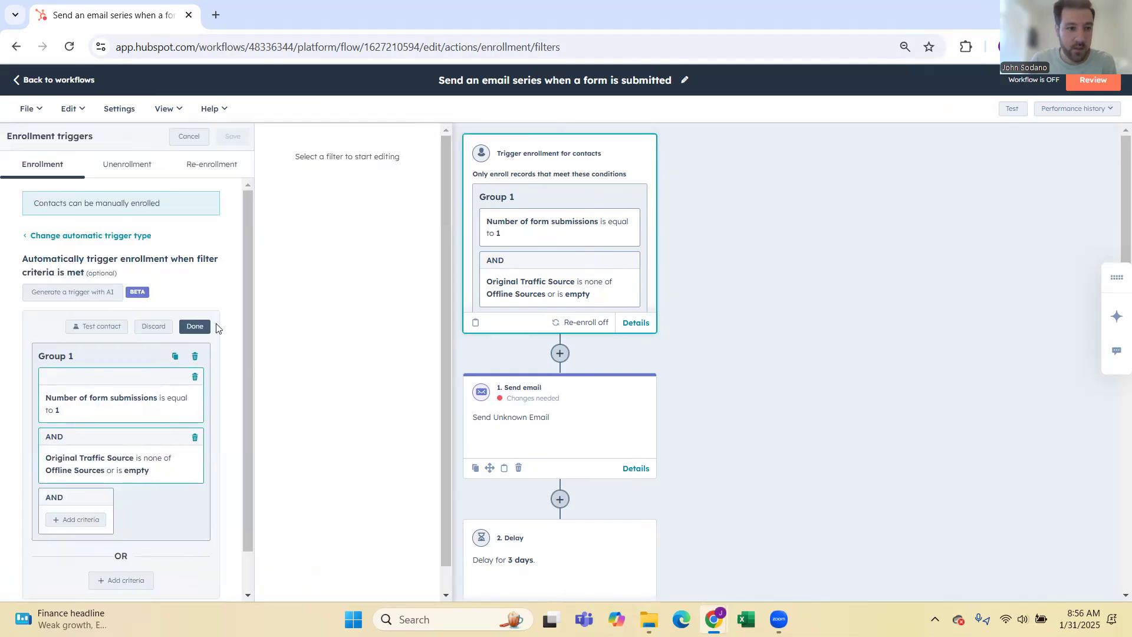
scroll(136, 269, "down", 1)
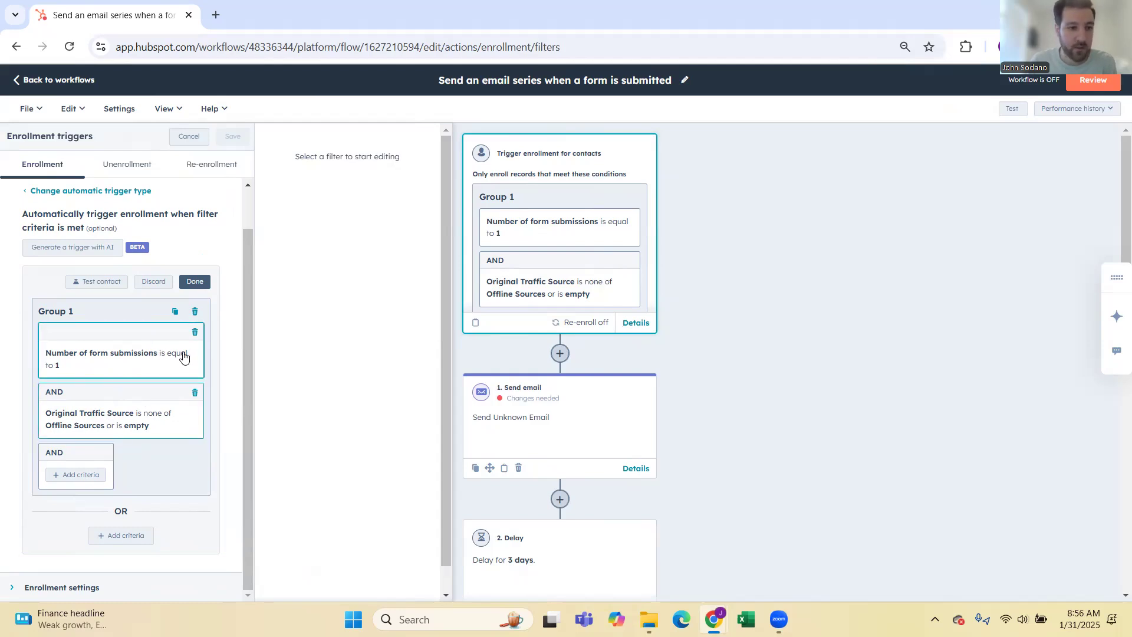
left_click(194, 332)
left_click(207, 376)
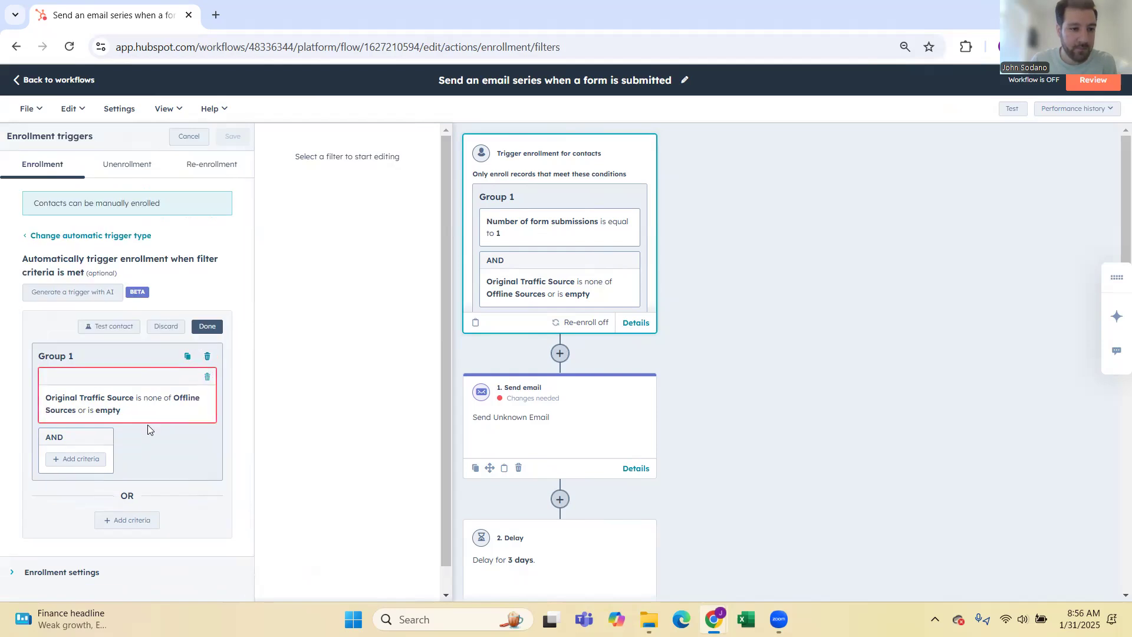
- Add a form submission criterion for the Let's Get Started Form to the enrollment trigger and save it
left_click(125, 396)
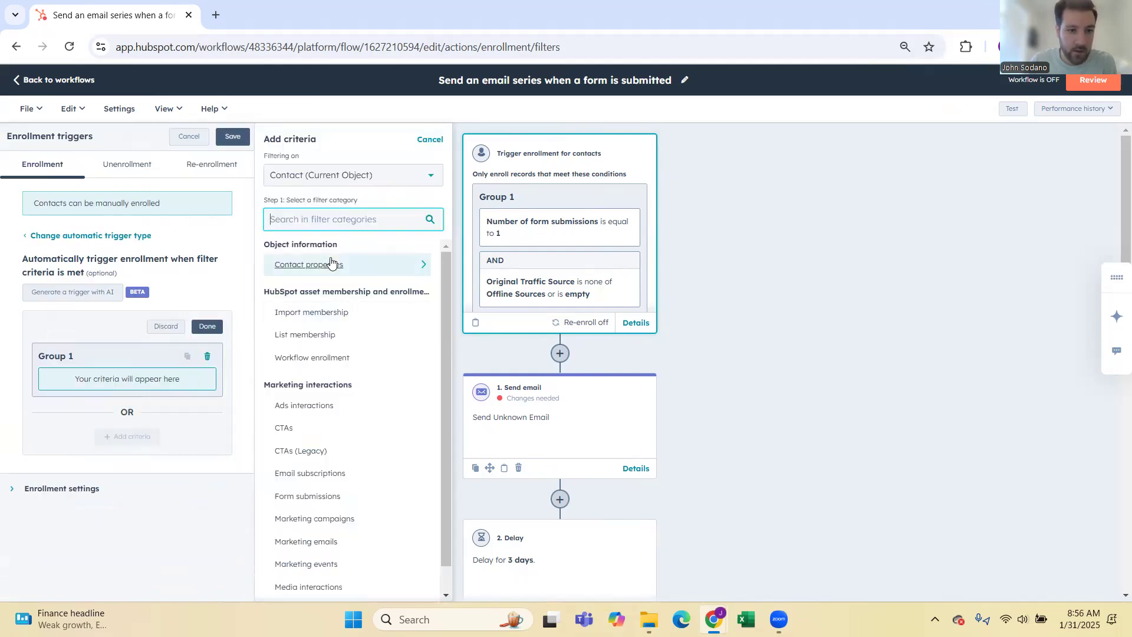
scroll(352, 269, "down", 1)
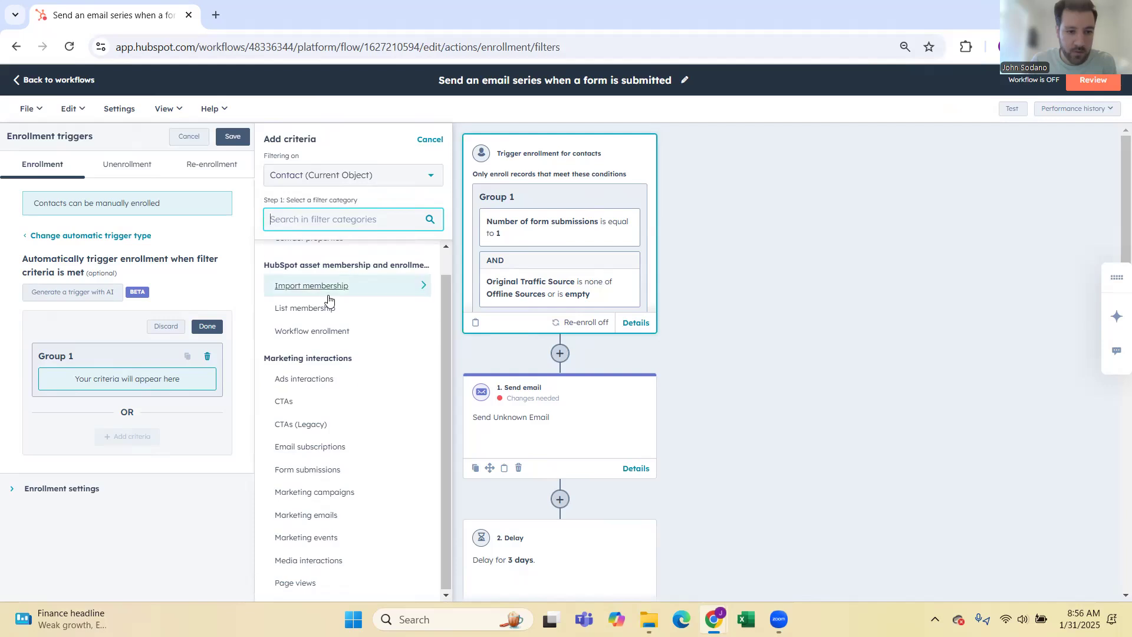
left_click(398, 472)
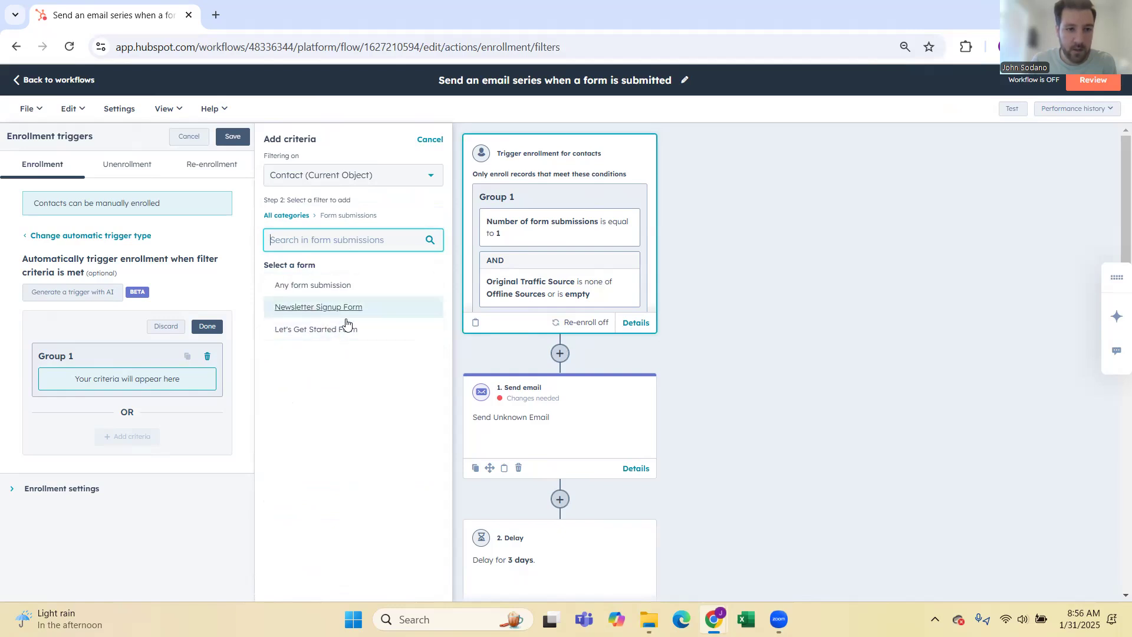
left_click(307, 332)
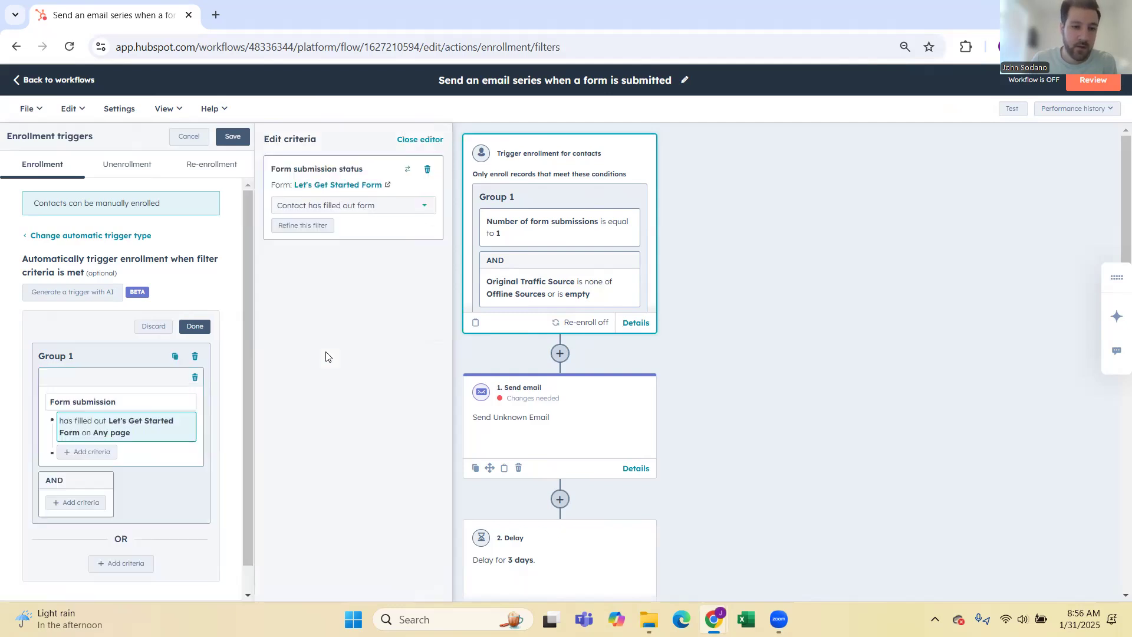
scroll(120, 329, "down", 1)
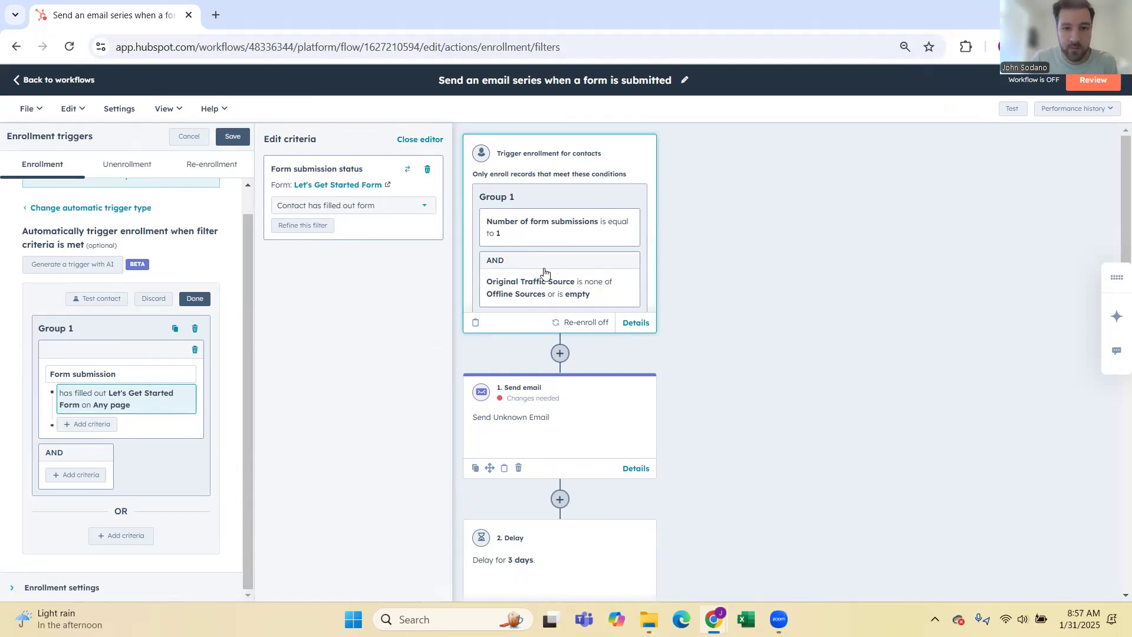
left_click(420, 140)
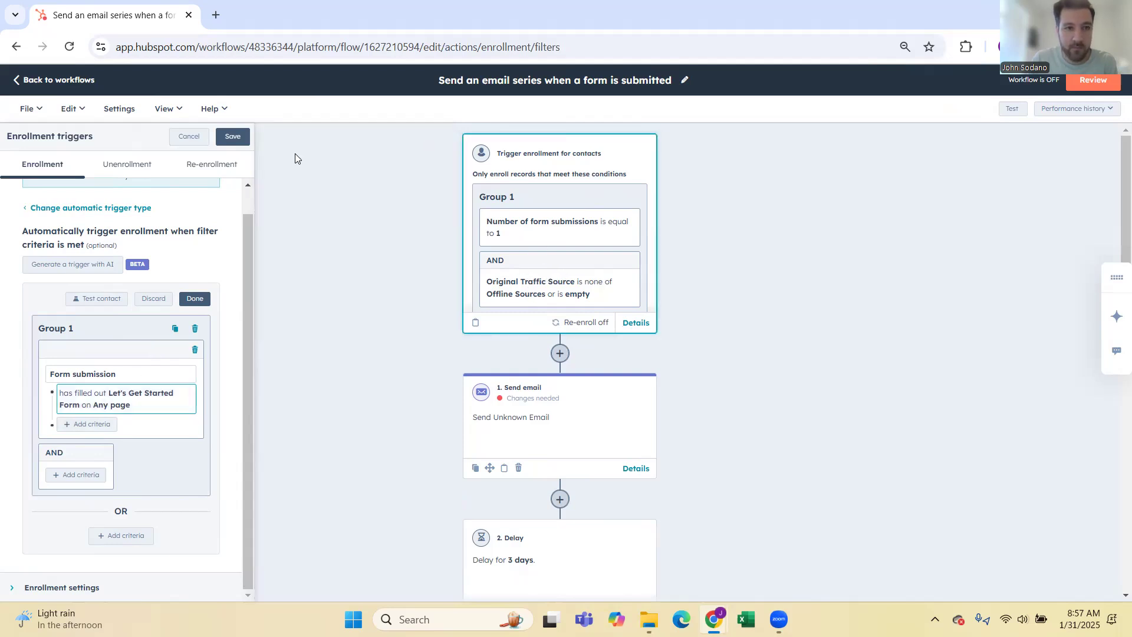
left_click(233, 136)
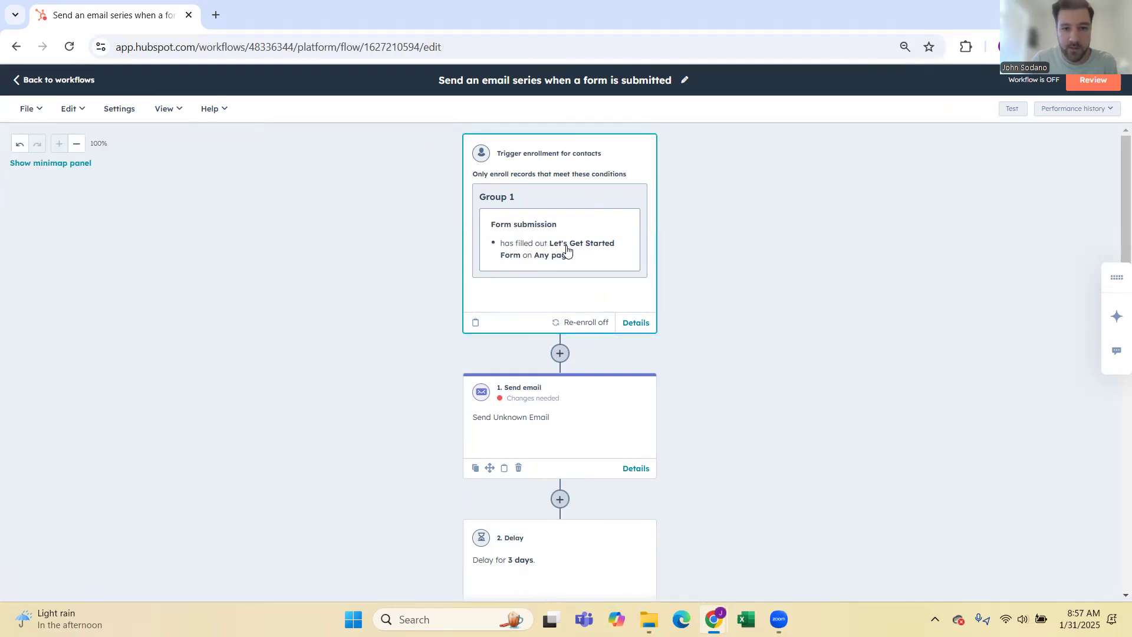
- Open the first Send email action and look through the automated emails available for it
scroll(575, 263, "down", 1)
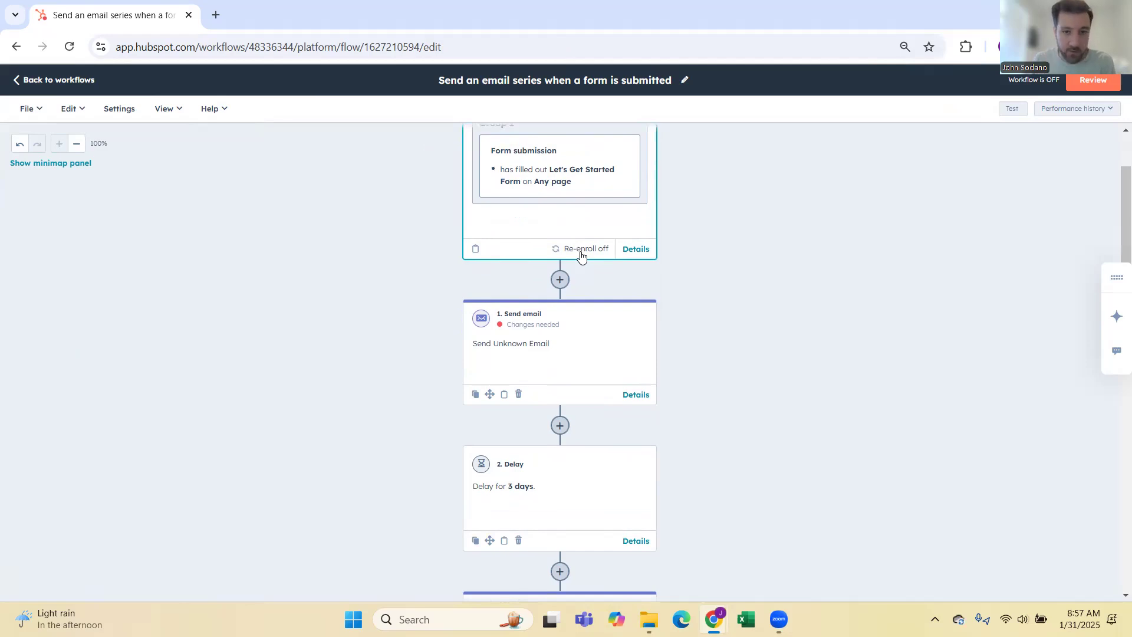
scroll(579, 194, "down", 1)
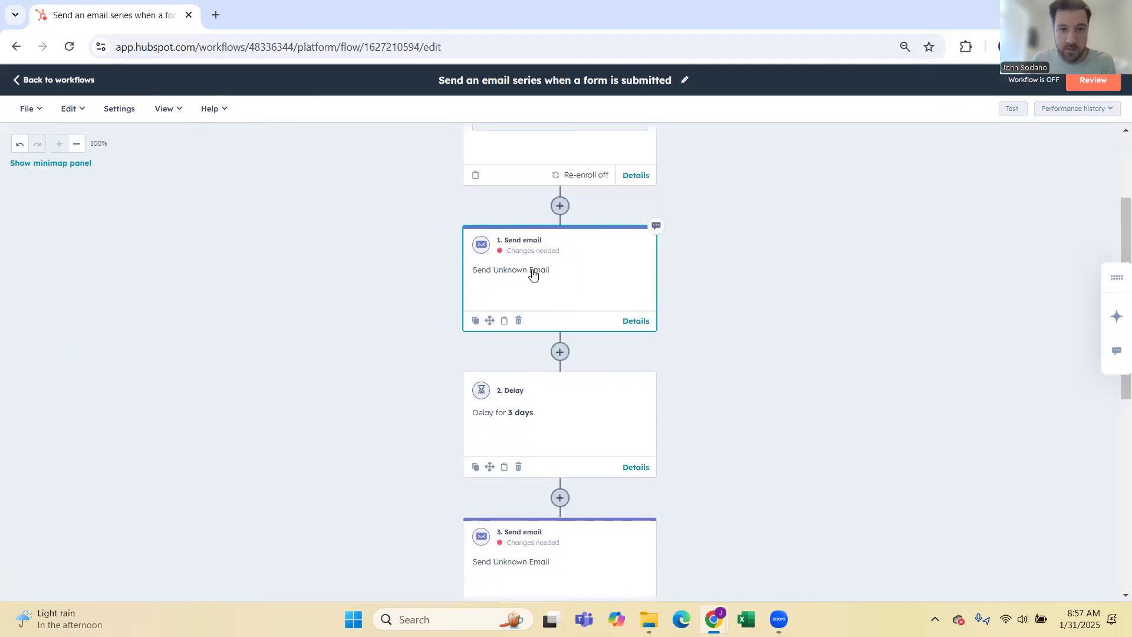
scroll(576, 266, "up", 2)
scroll(566, 289, "down", 1)
left_click(551, 278)
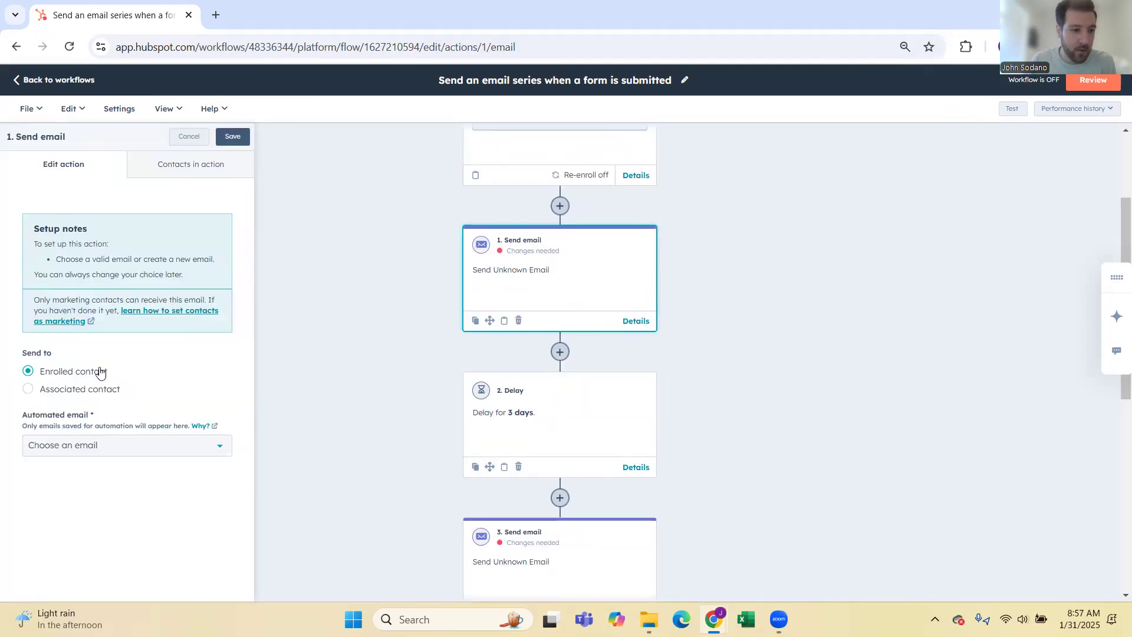
left_click(97, 452)
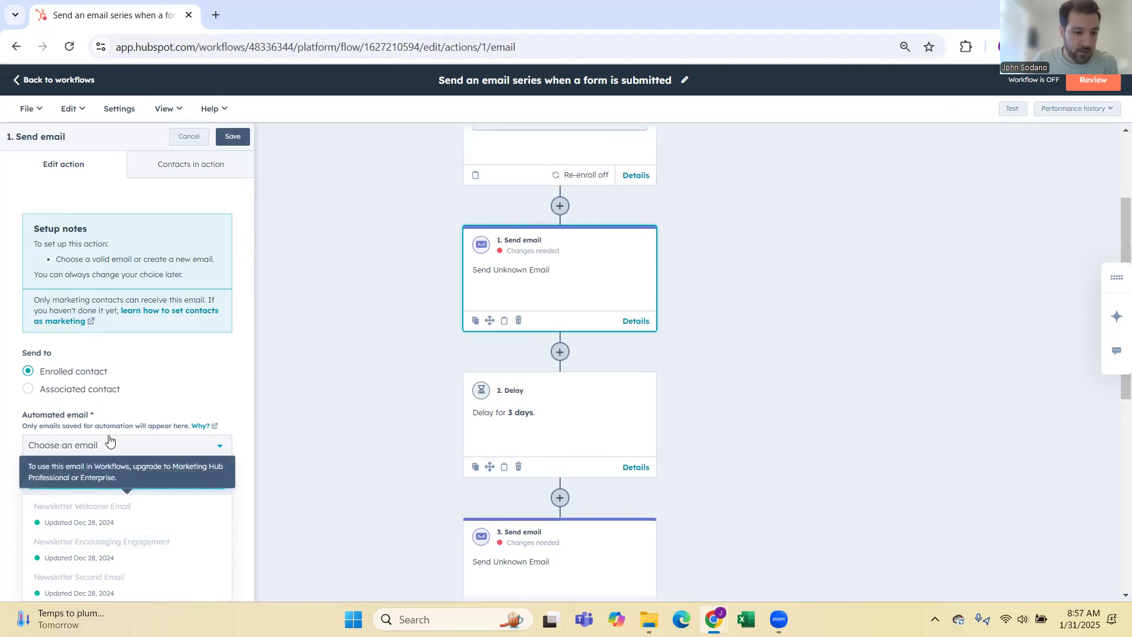
left_click(192, 397)
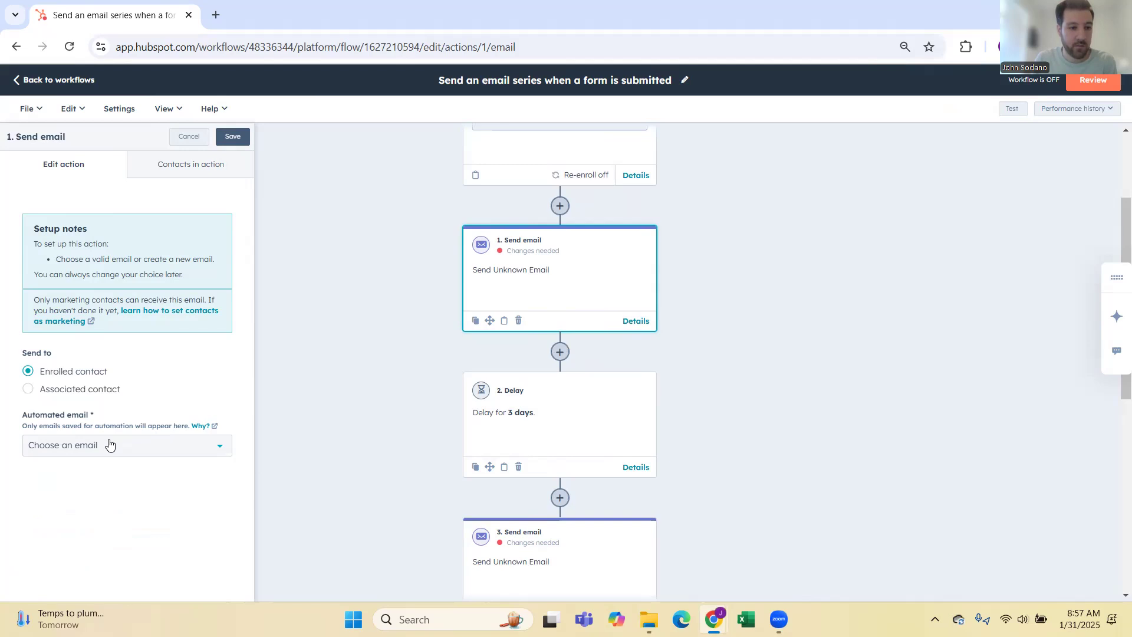
- Examine the settings of the existing Delay action and of the Send email actions before and after it
left_click(568, 380)
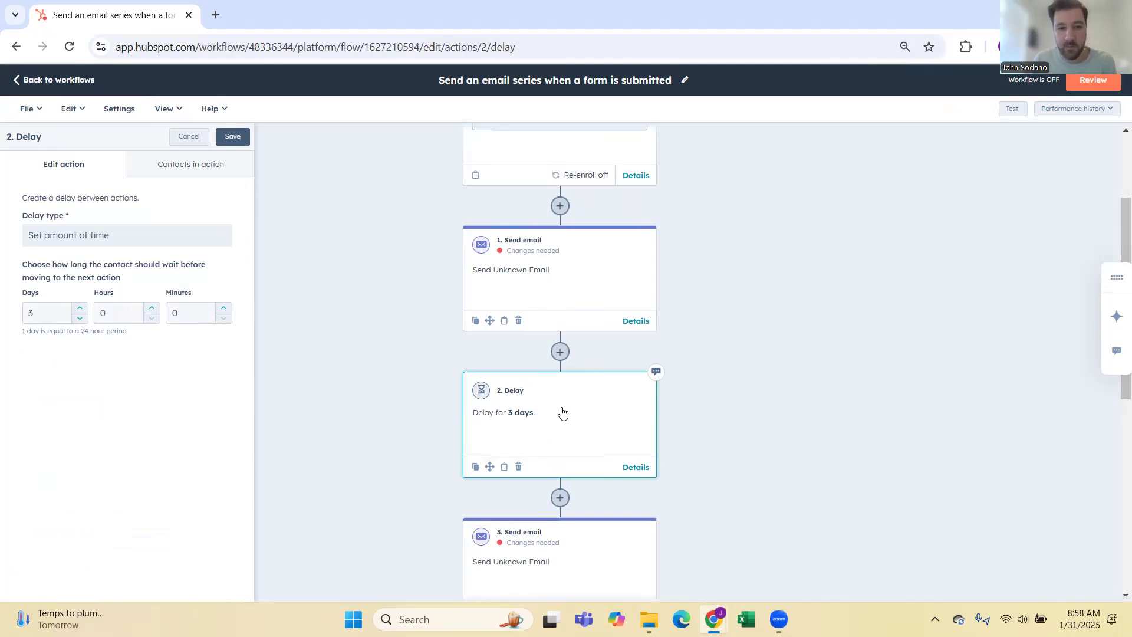
left_click(531, 278)
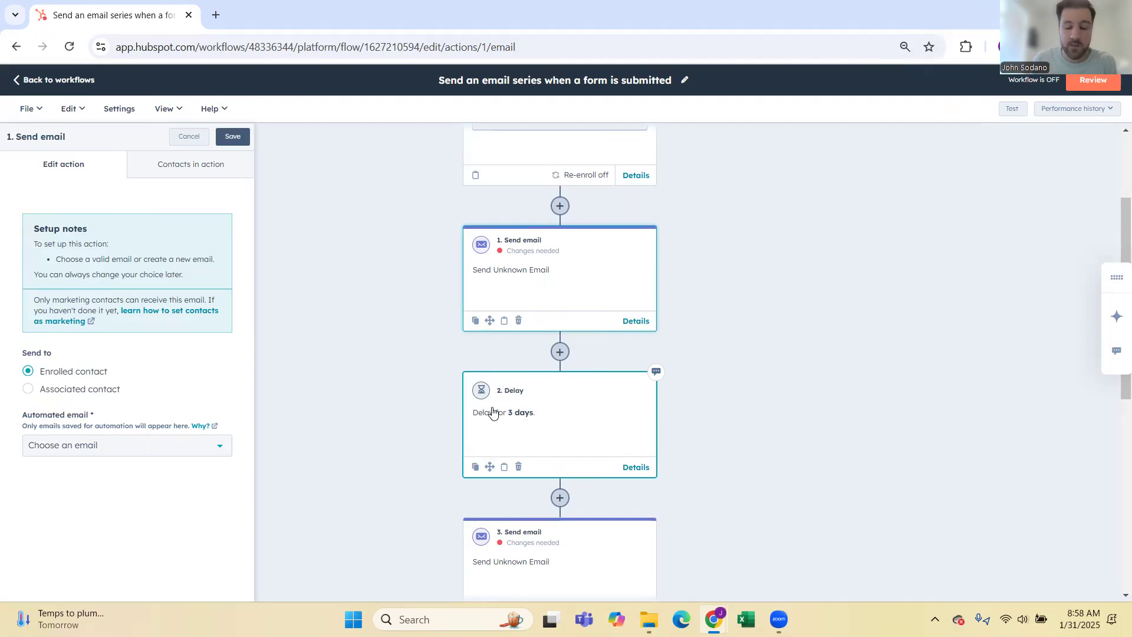
scroll(577, 284, "down", 3)
scroll(576, 284, "up", 3)
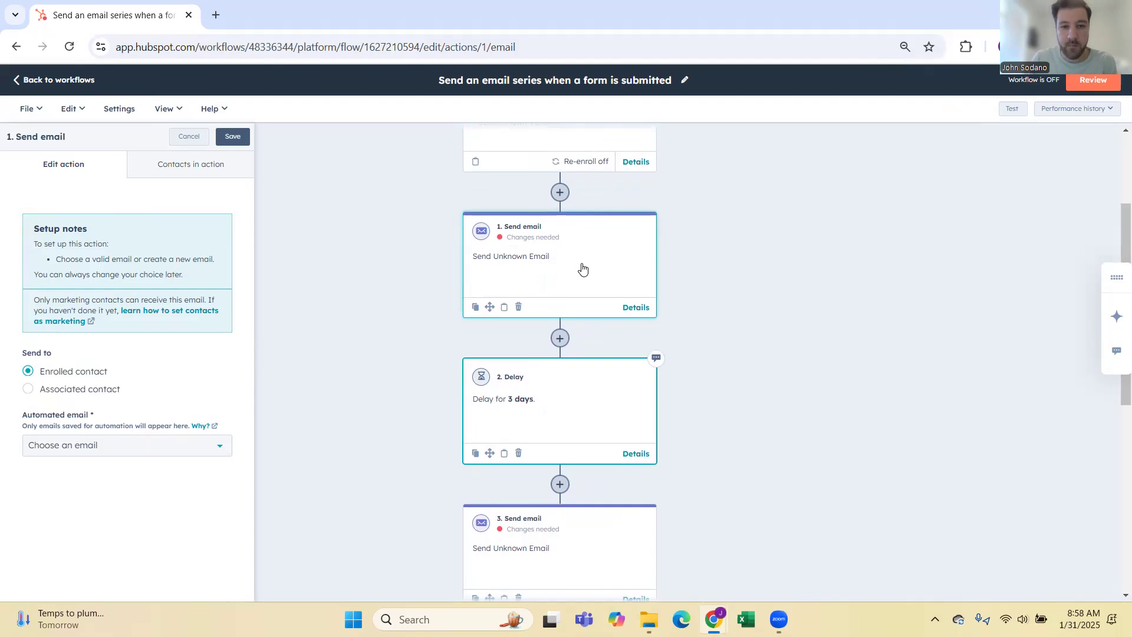
scroll(588, 259, "down", 2)
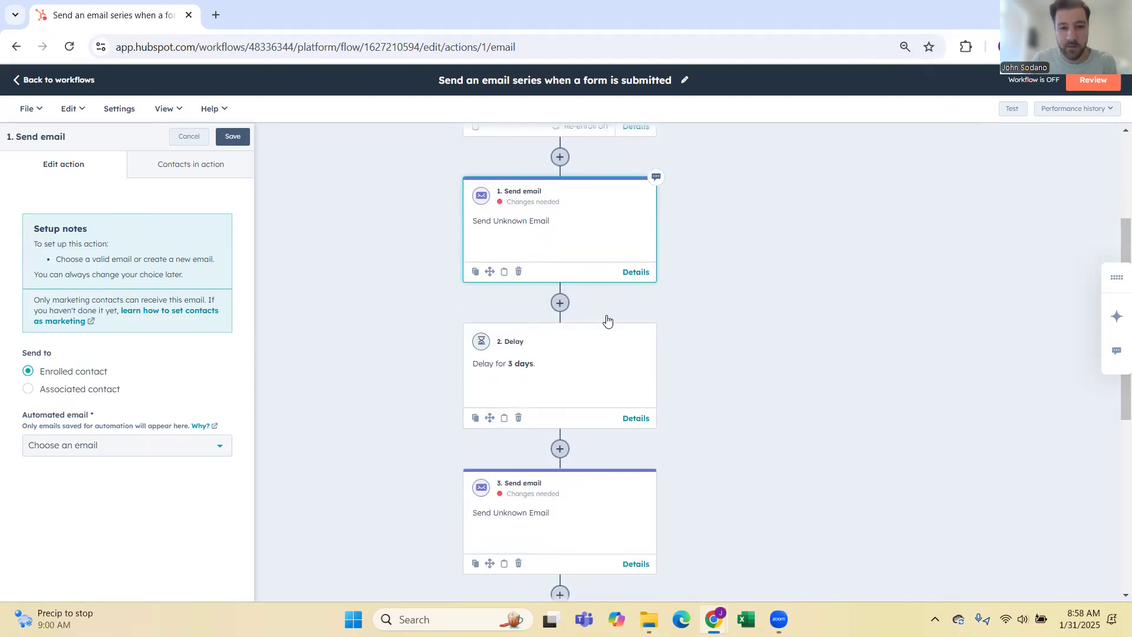
scroll(558, 334, "down", 2)
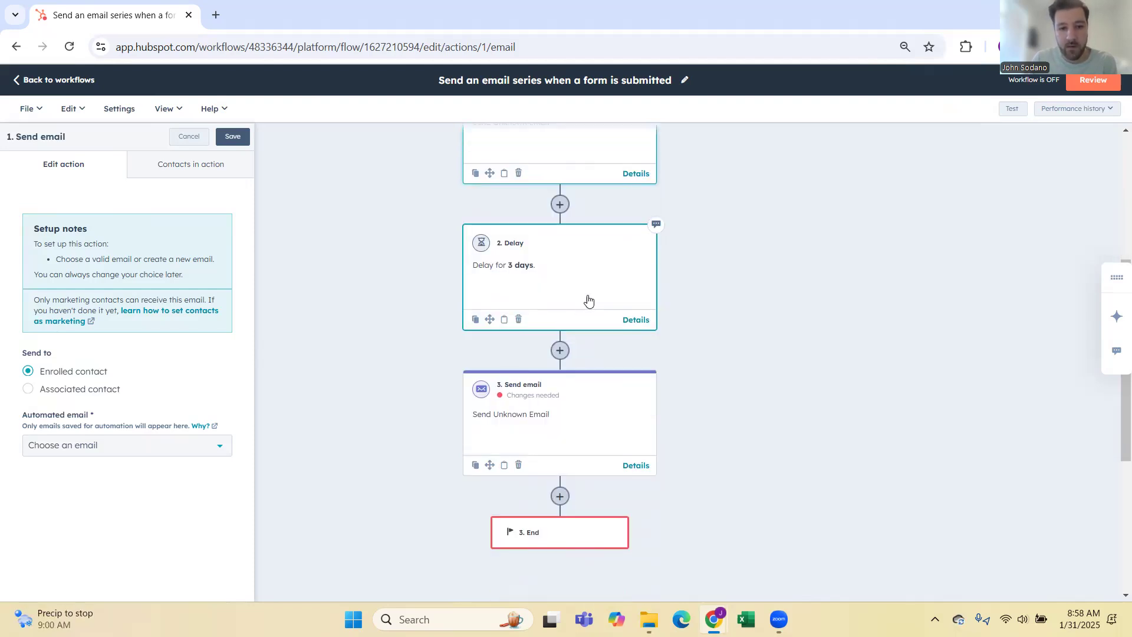
scroll(589, 302, "down", 4)
left_click(589, 271)
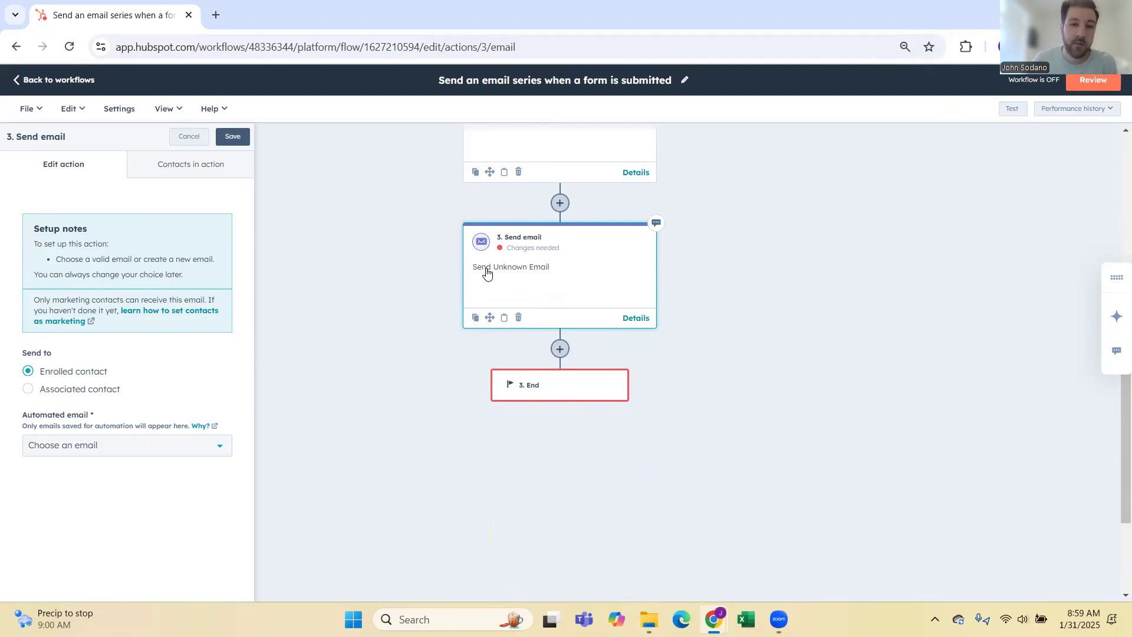
- Add a Delay action after the third action, Send email, with a set amount of time of 5 days, and save it
left_click(558, 349)
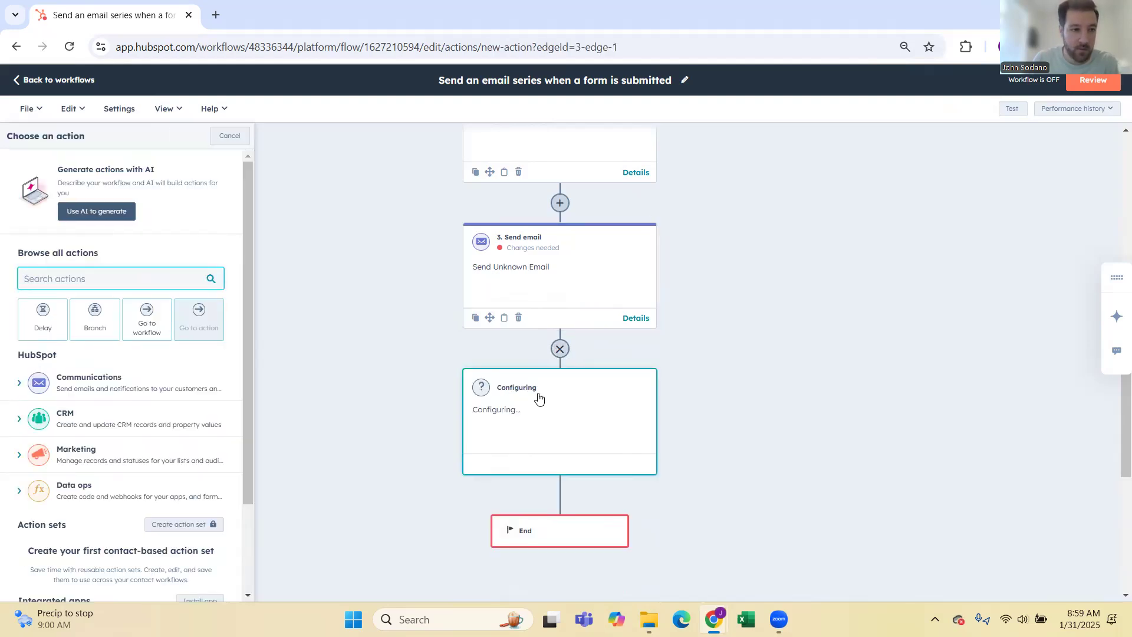
scroll(66, 400, "down", 1)
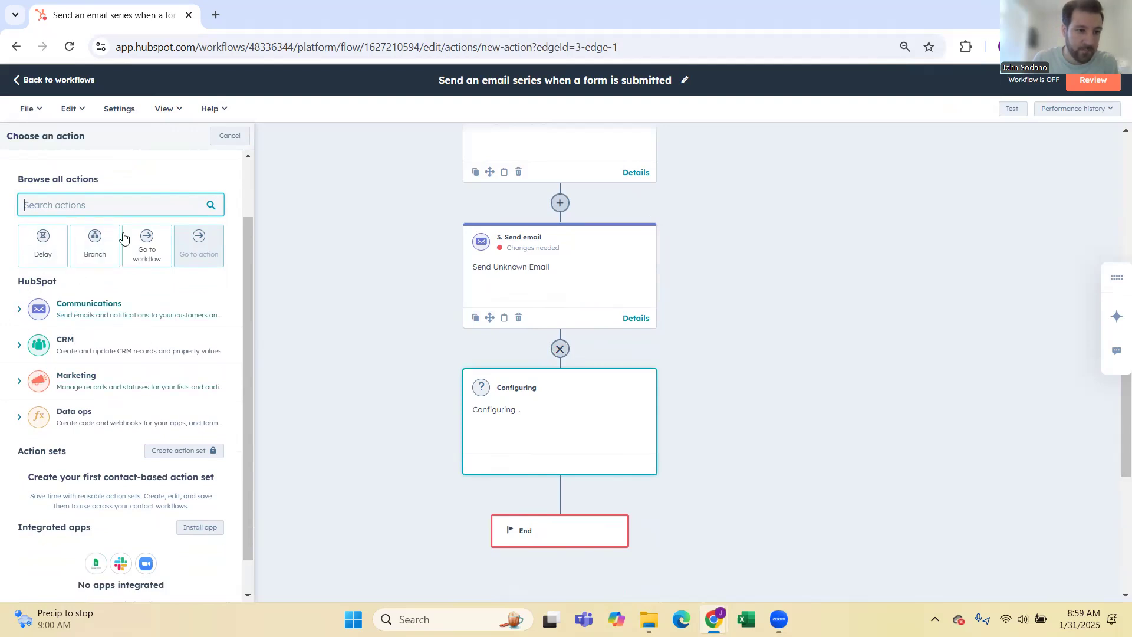
left_click(40, 247)
left_click(178, 207)
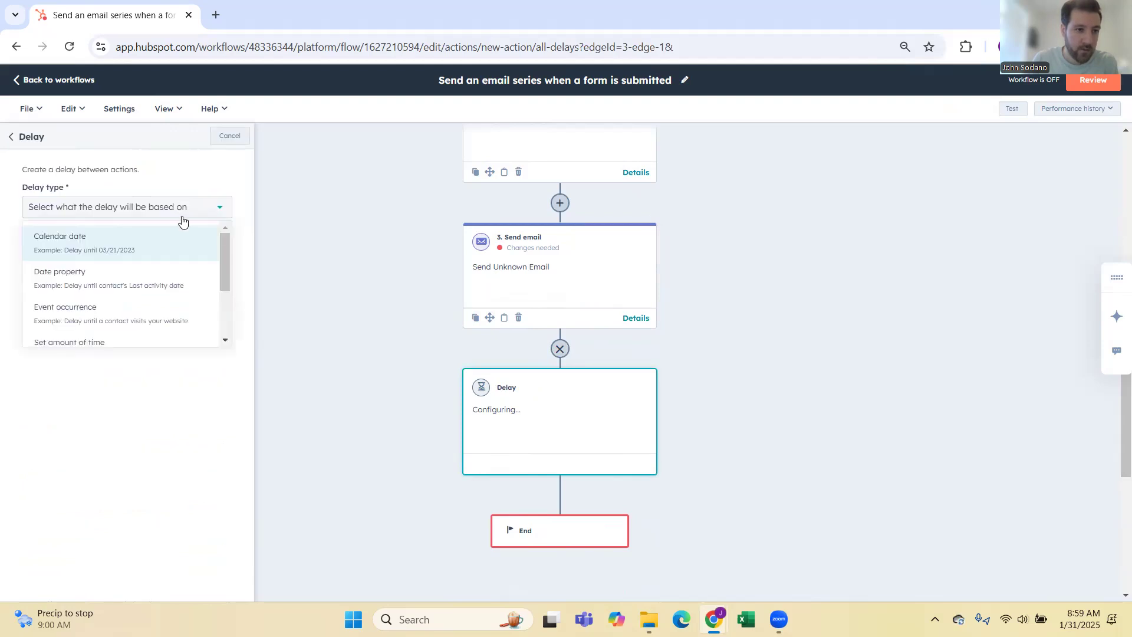
scroll(134, 248, "down", 2)
scroll(134, 247, "up", 2)
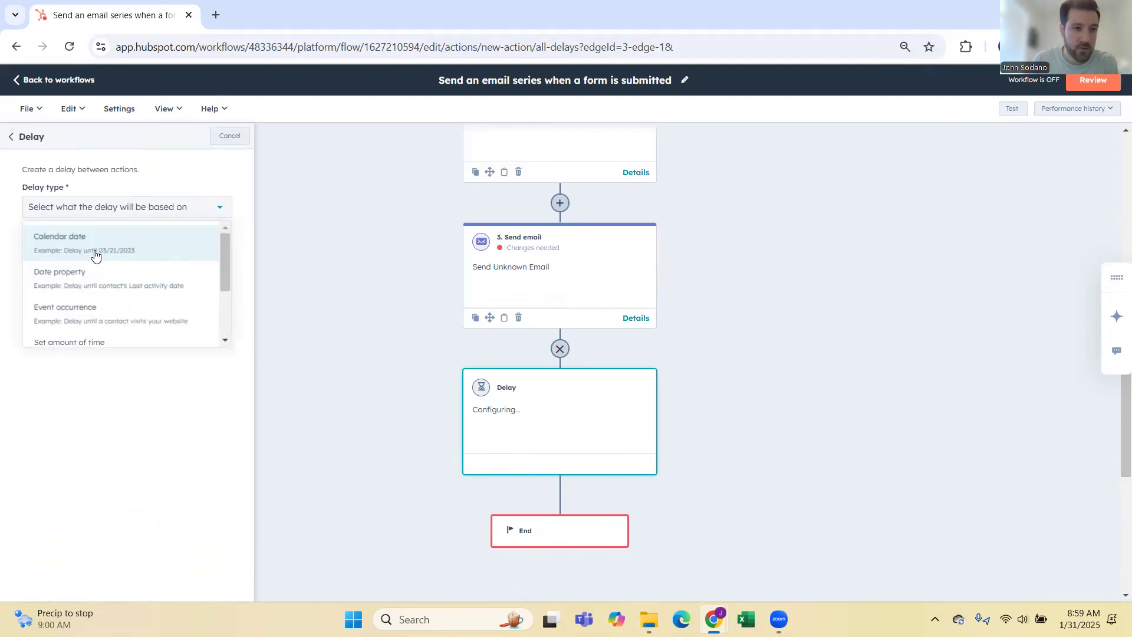
scroll(106, 254, "down", 2)
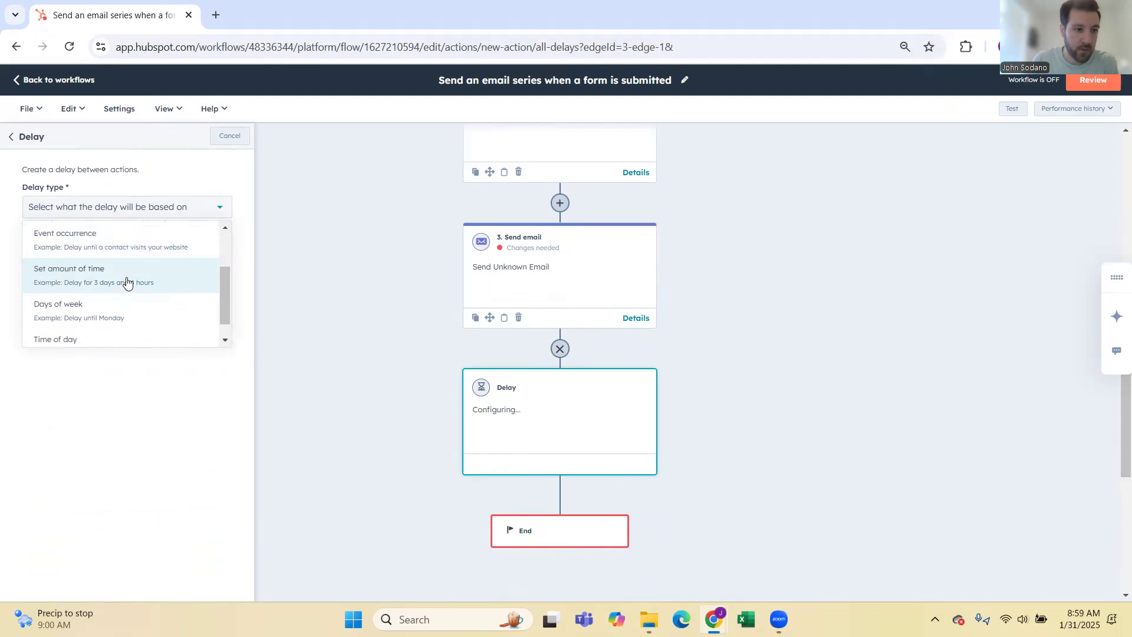
left_click(127, 277)
double_click(39, 289)
type("5")
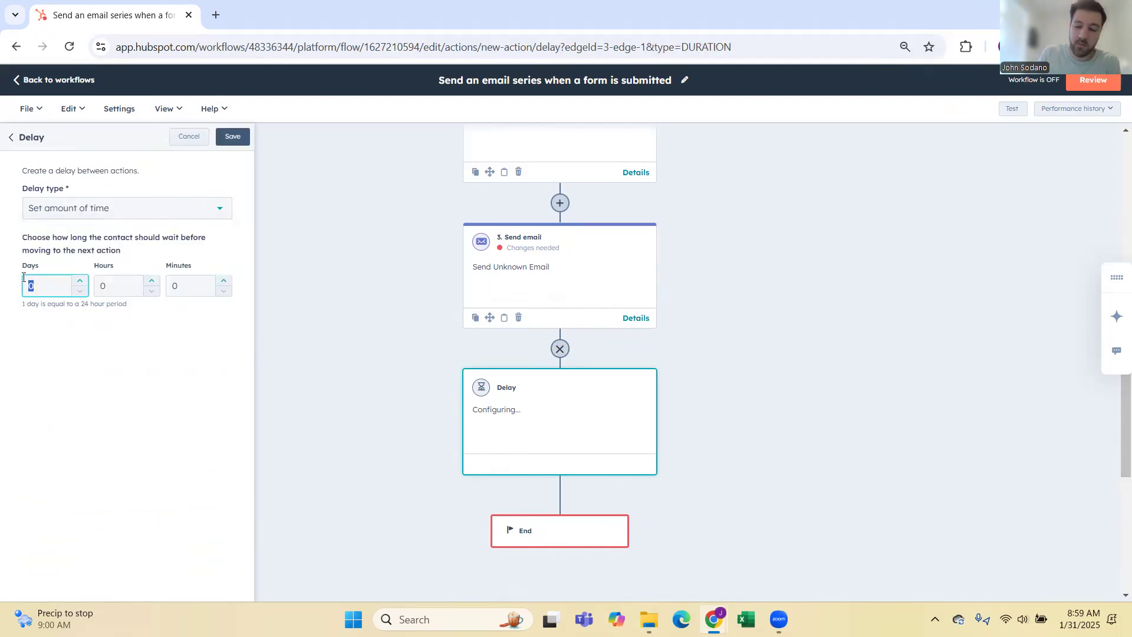
left_click(232, 136)
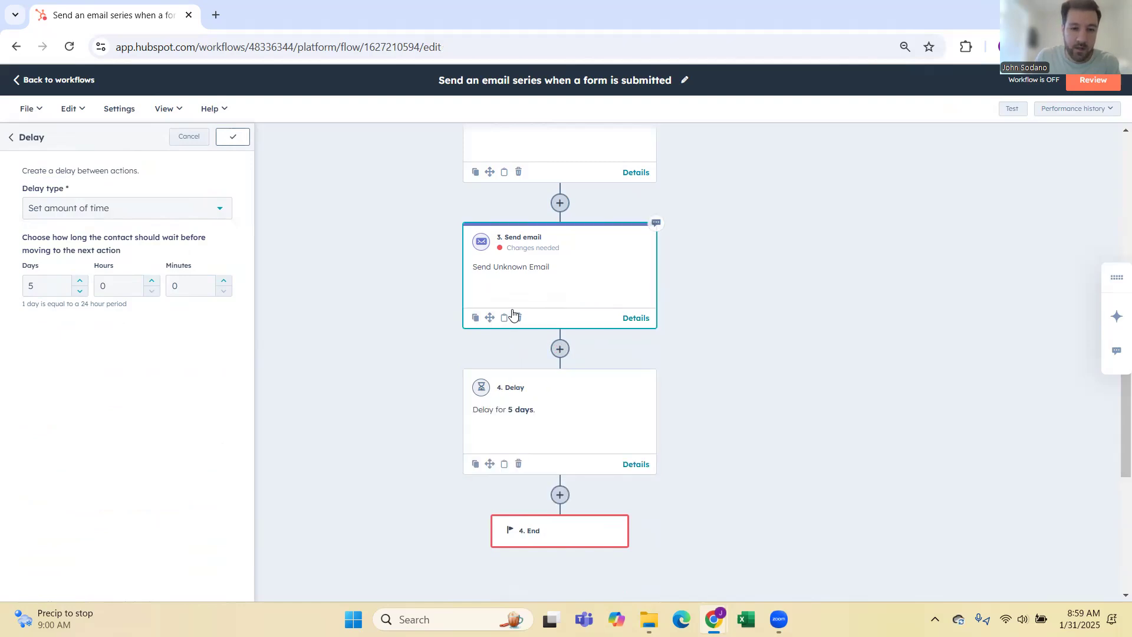
- Add a Send email action to the enrolled contact after the 5-day delay and save it without choosing an email
scroll(554, 475, "down", 2)
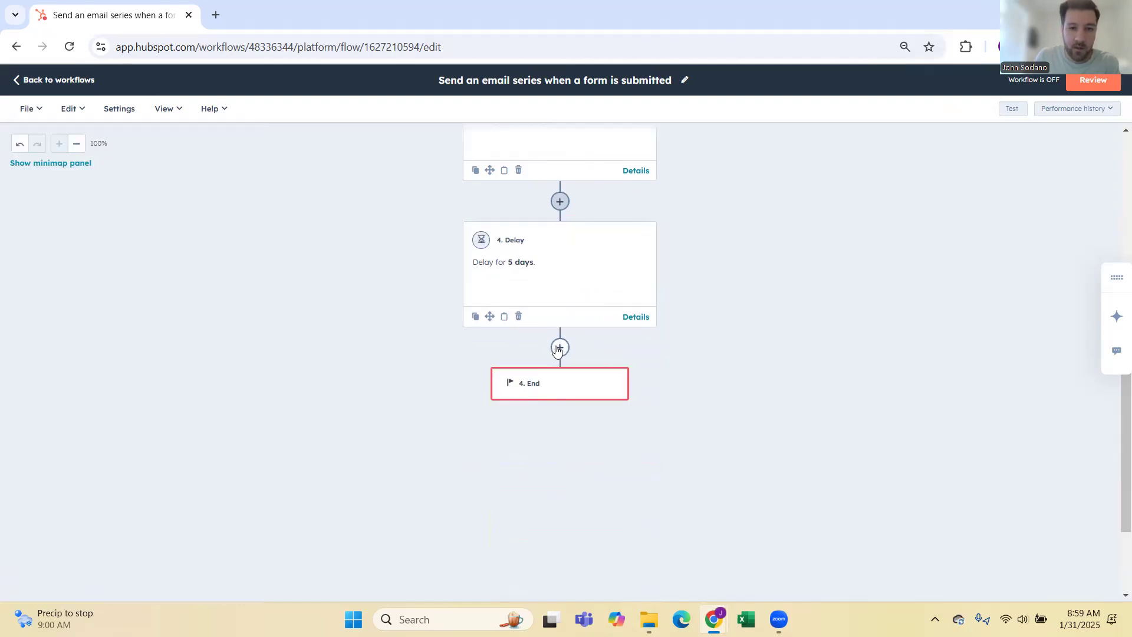
left_click(558, 349)
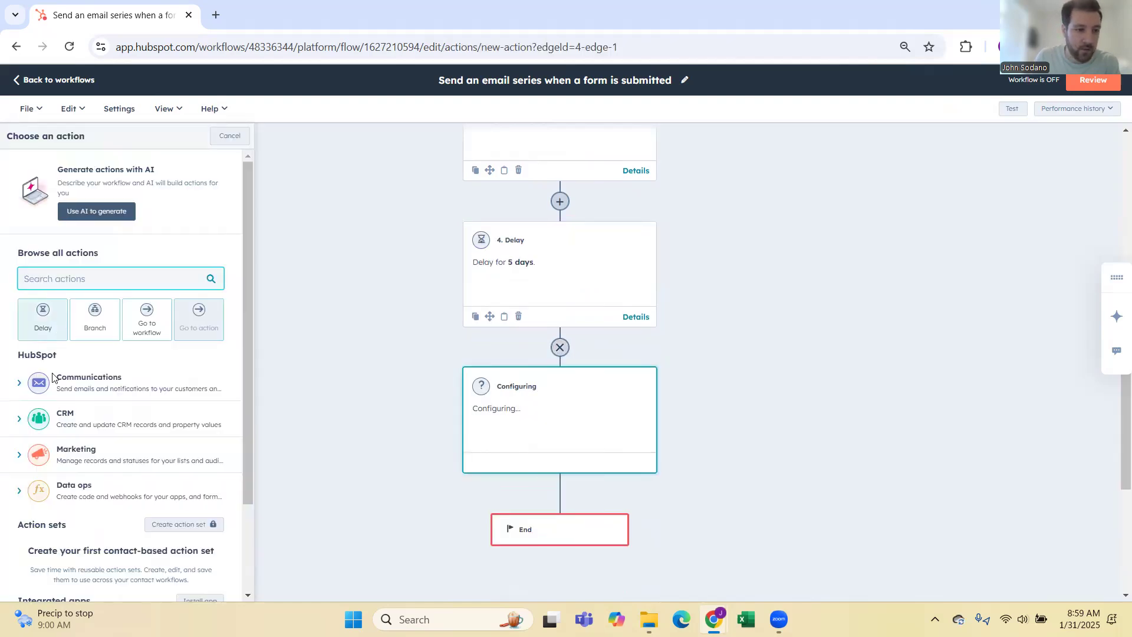
left_click(32, 387)
scroll(121, 407, "down", 2)
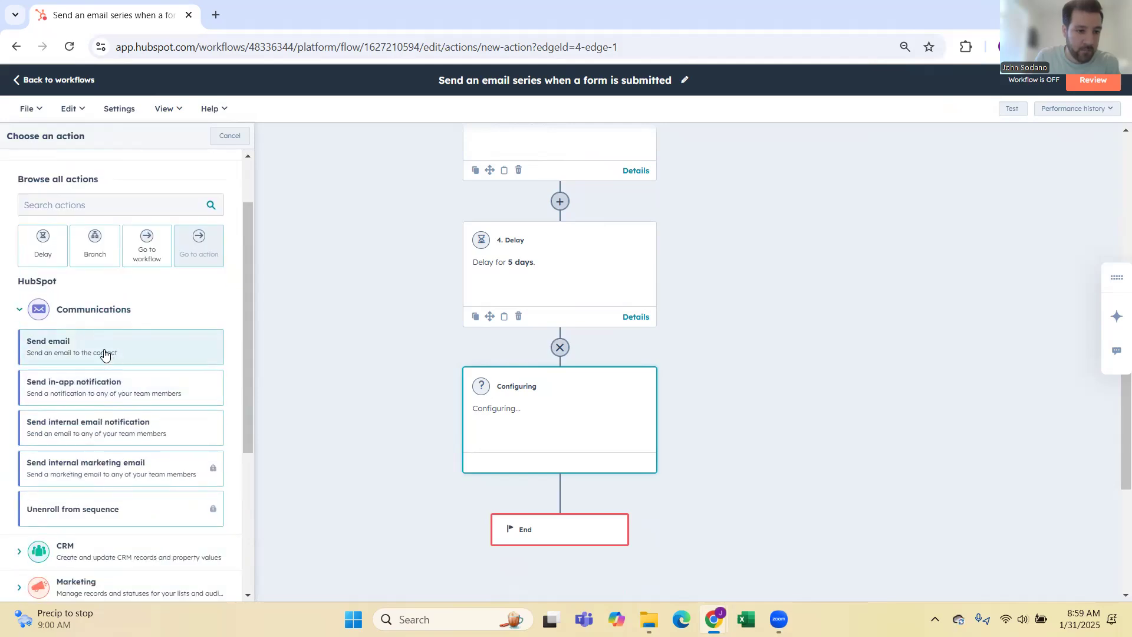
left_click_drag(105, 353, 144, 352)
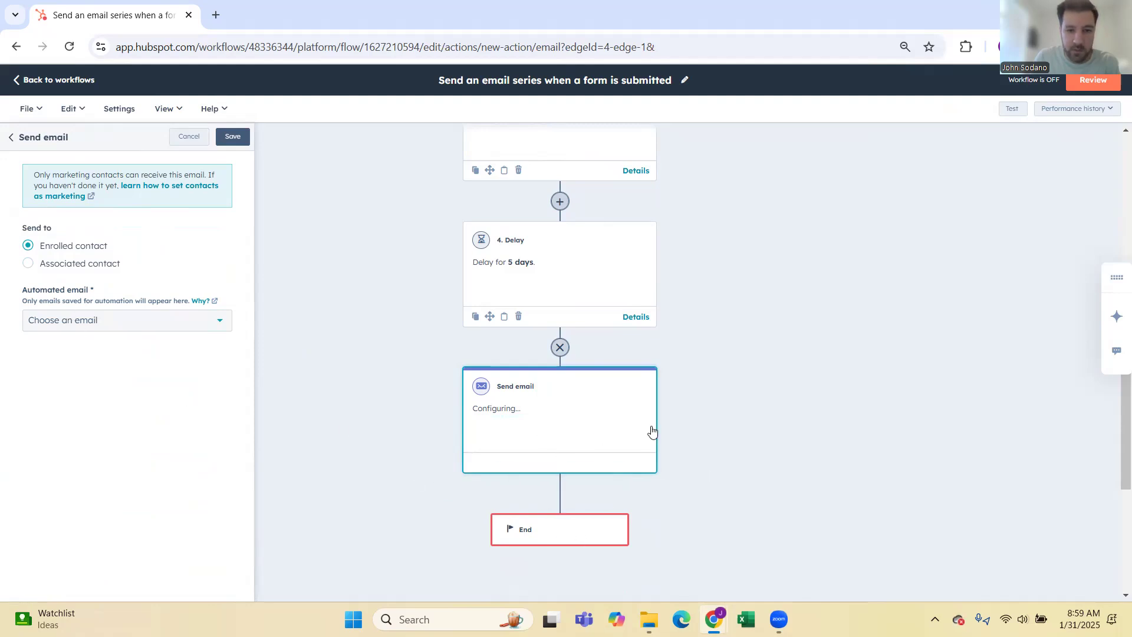
scroll(563, 351, "down", 3)
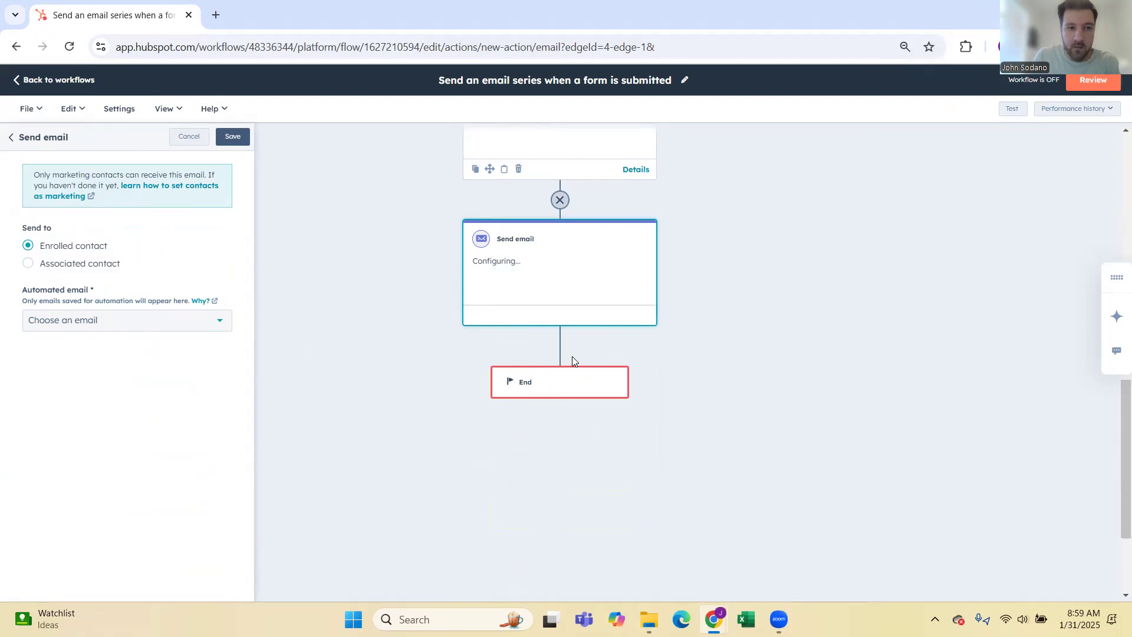
left_click(248, 140)
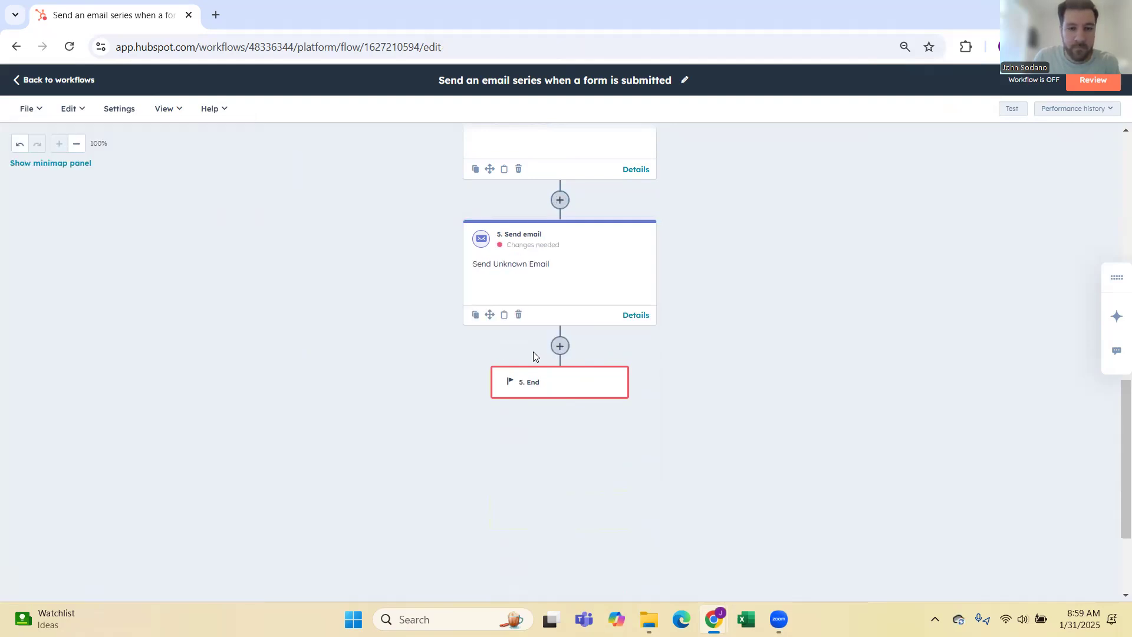
- Add an AND/OR logic branch after the last Send email action, with a marketing email criterion for January 2025 Newsletter
left_click(560, 346)
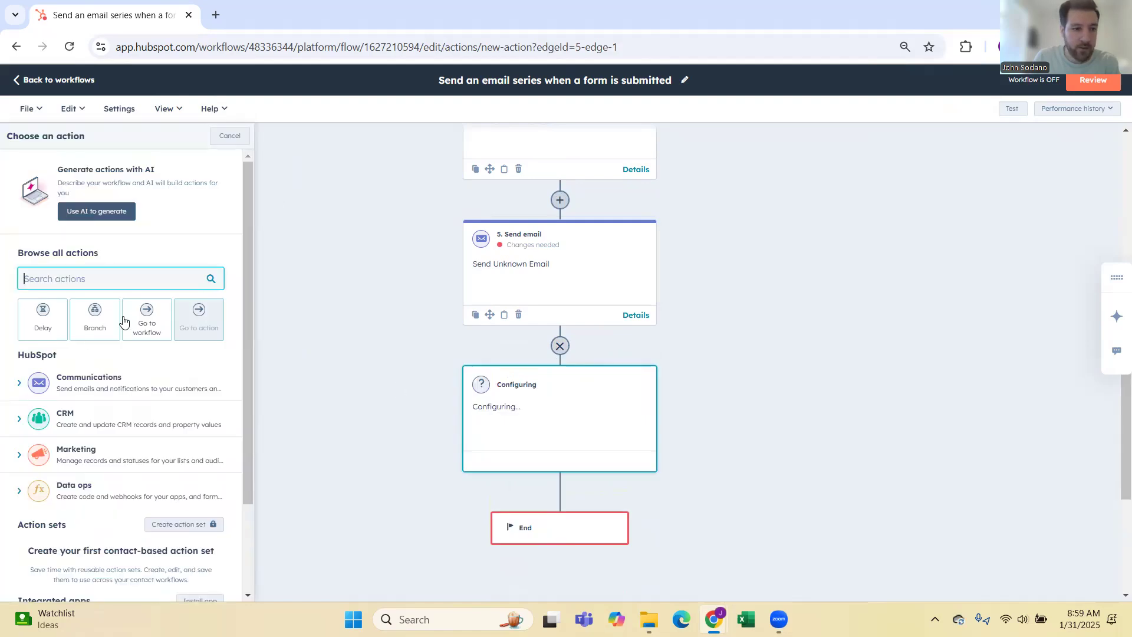
left_click(96, 326)
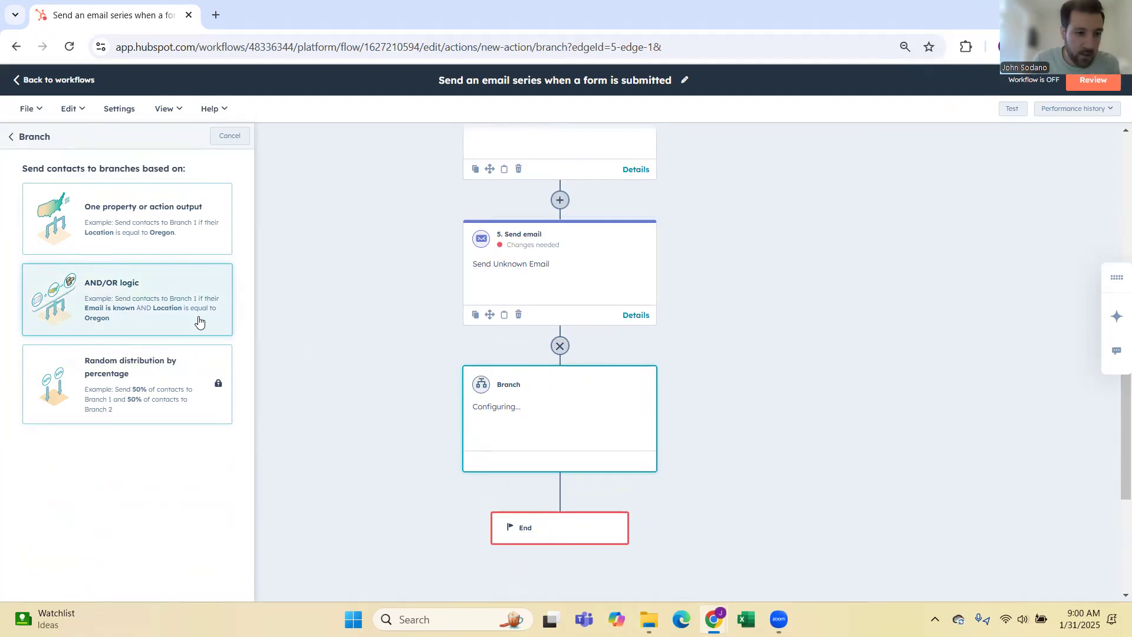
left_click(122, 286)
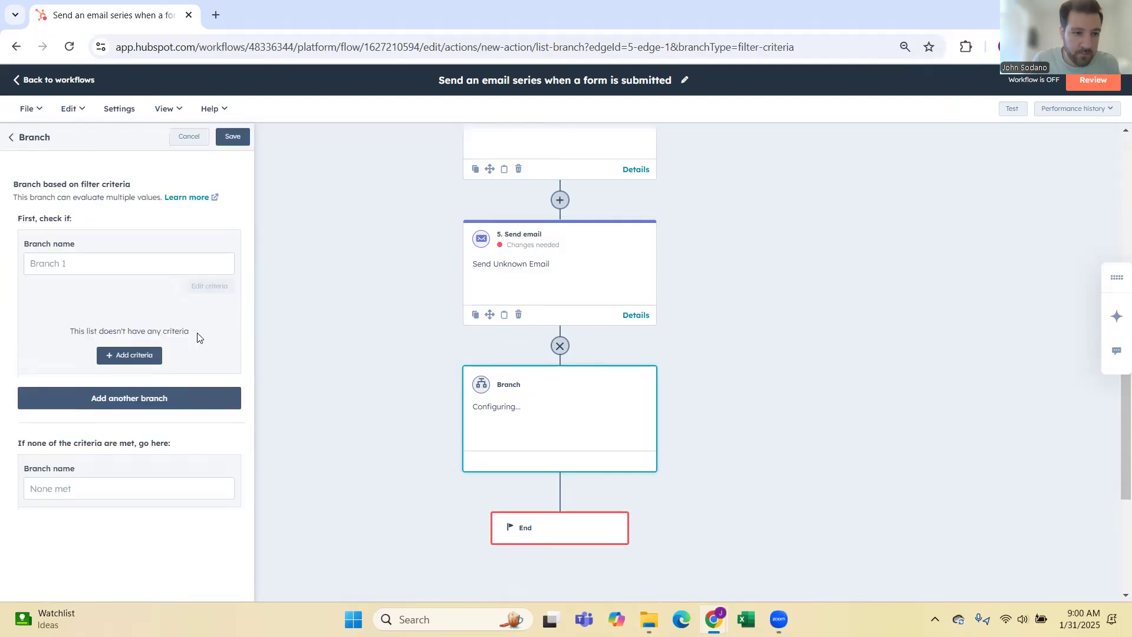
left_click(131, 355)
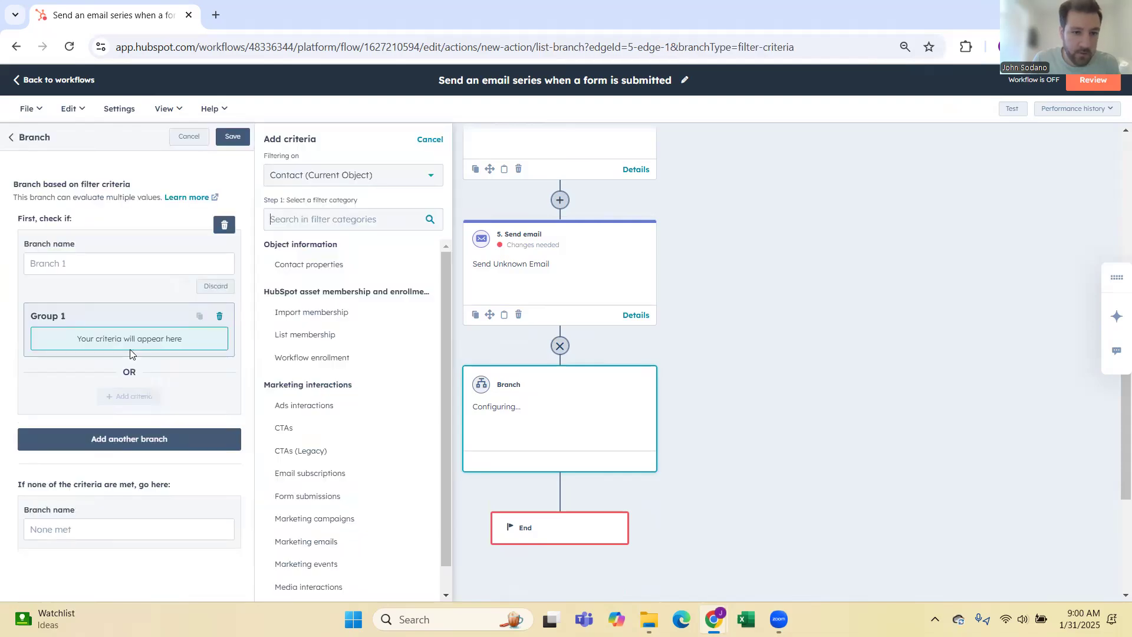
scroll(313, 366, "down", 1)
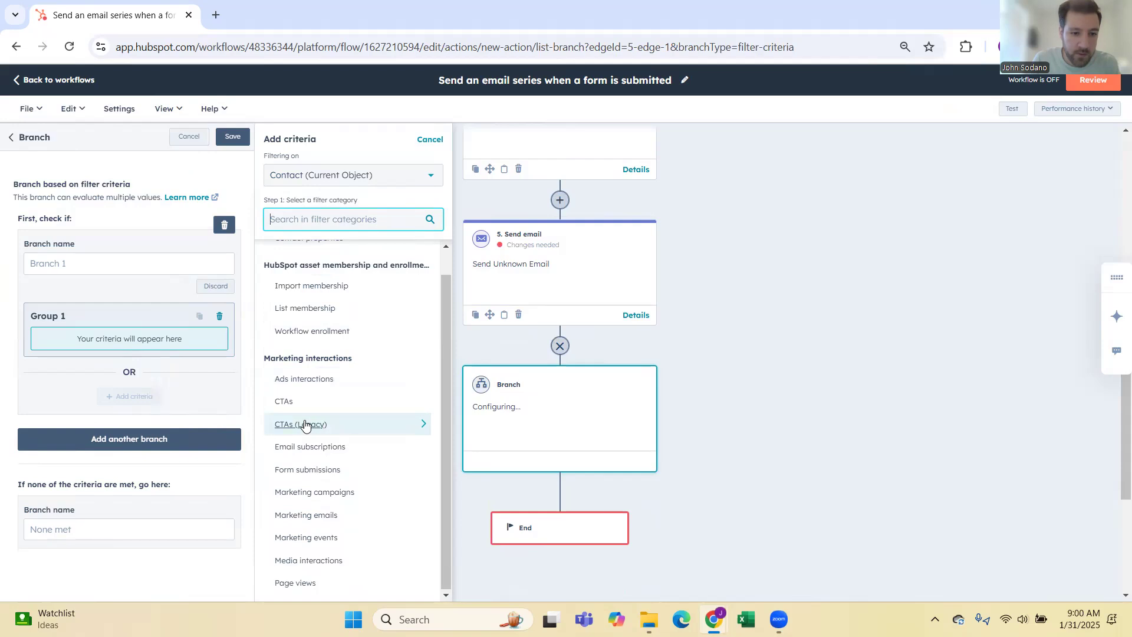
left_click(364, 514)
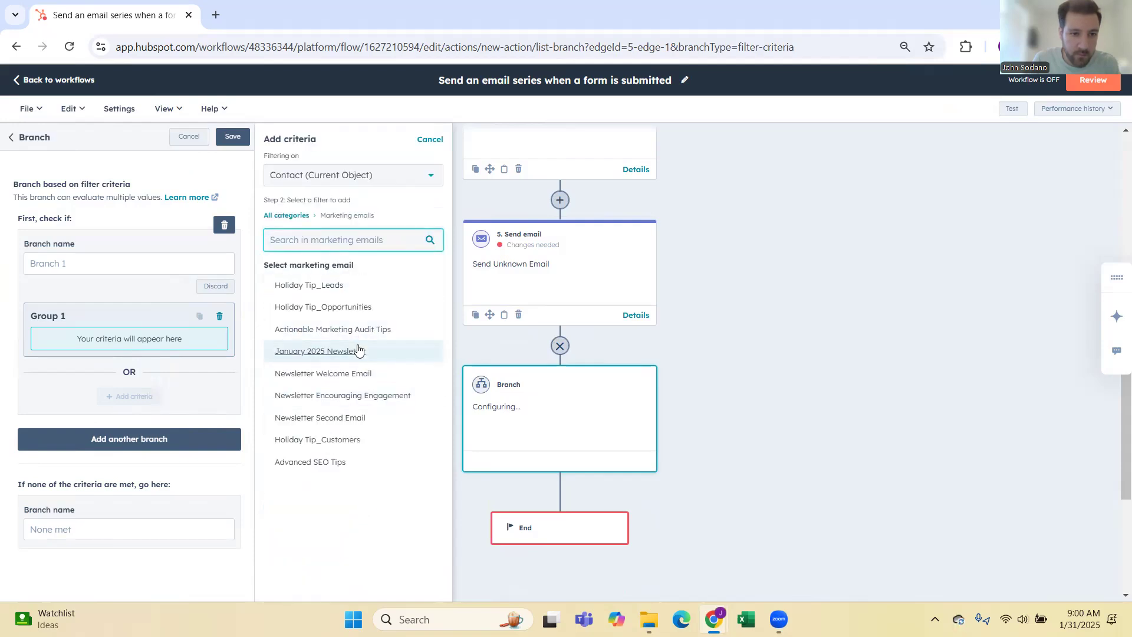
left_click(337, 352)
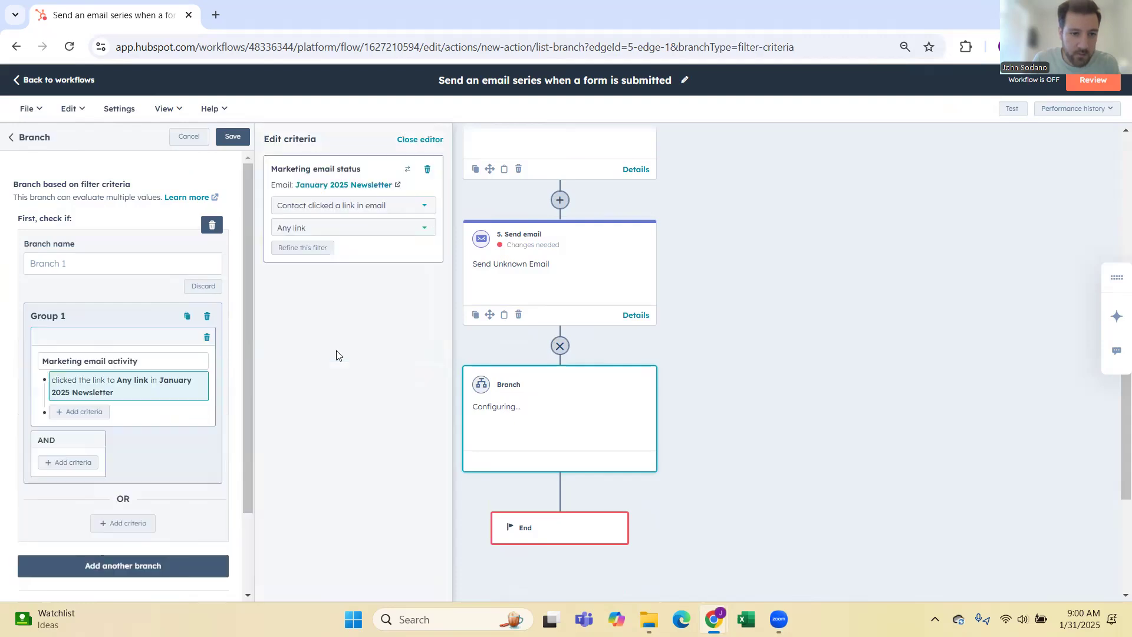
- Set the branch's newsletter criterion to Contact opened email, save the branch and dismiss the time delay tip
left_click(306, 211)
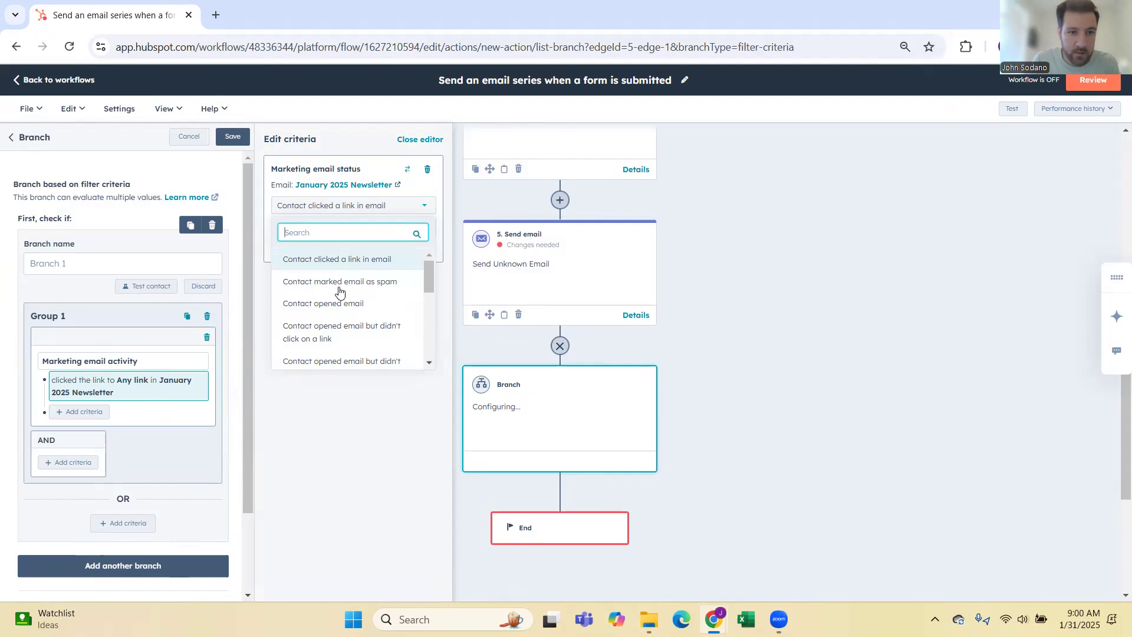
left_click(341, 316)
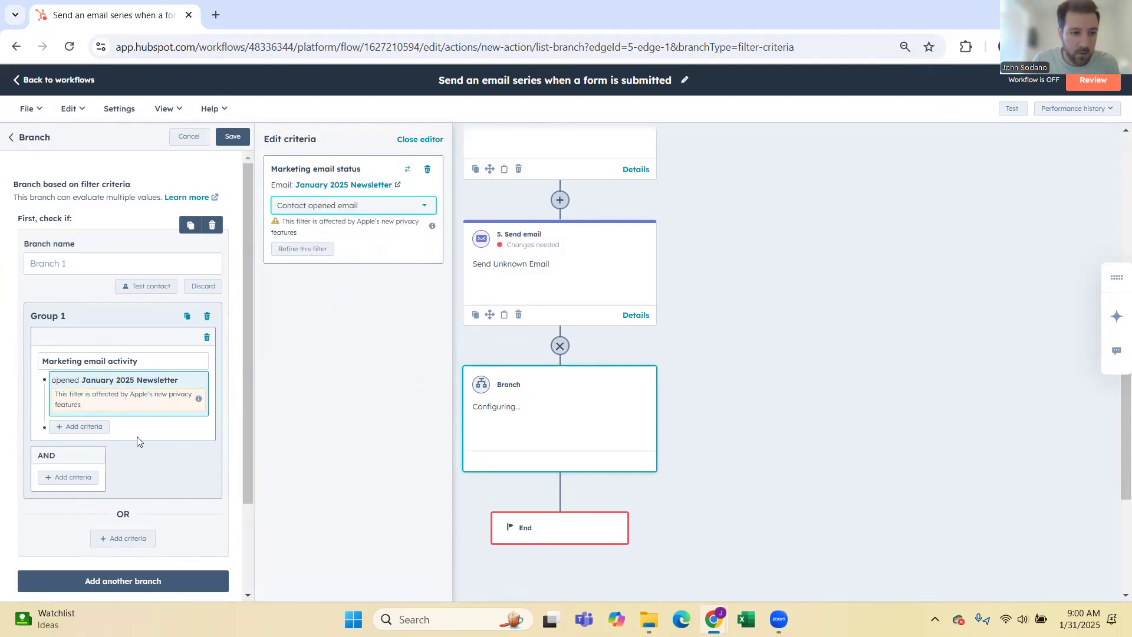
left_click(241, 139)
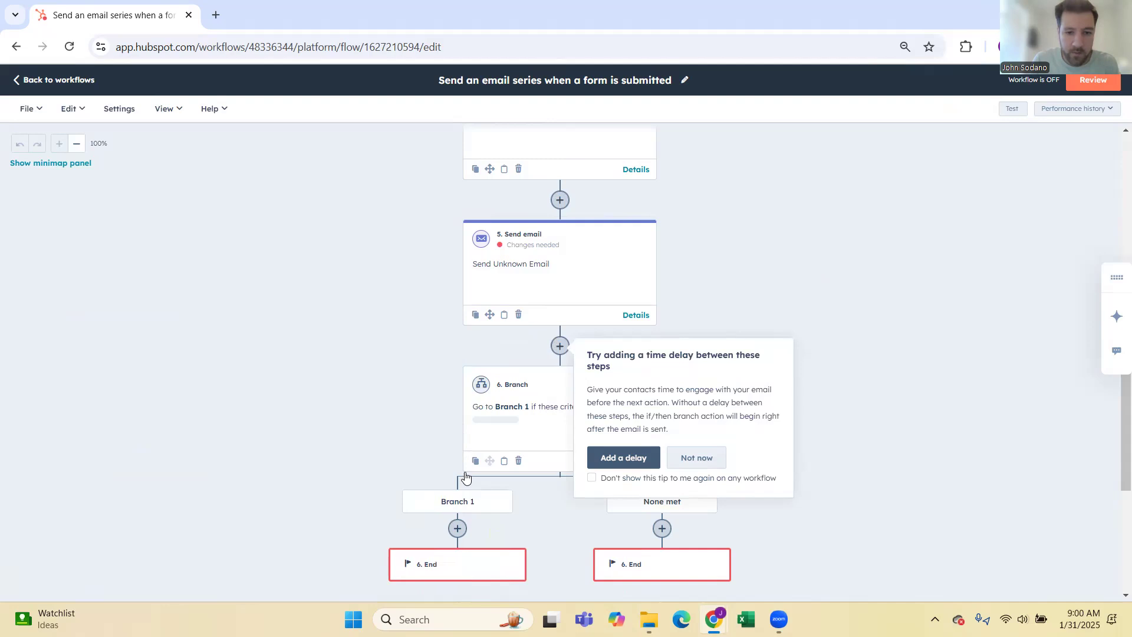
left_click(639, 476)
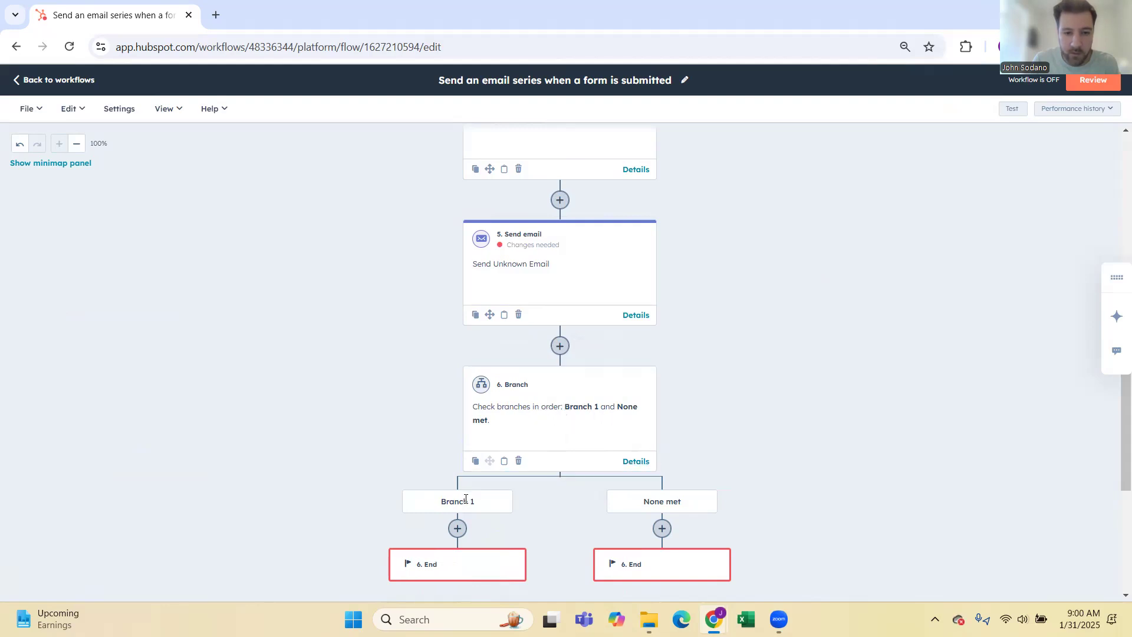
left_click(457, 529)
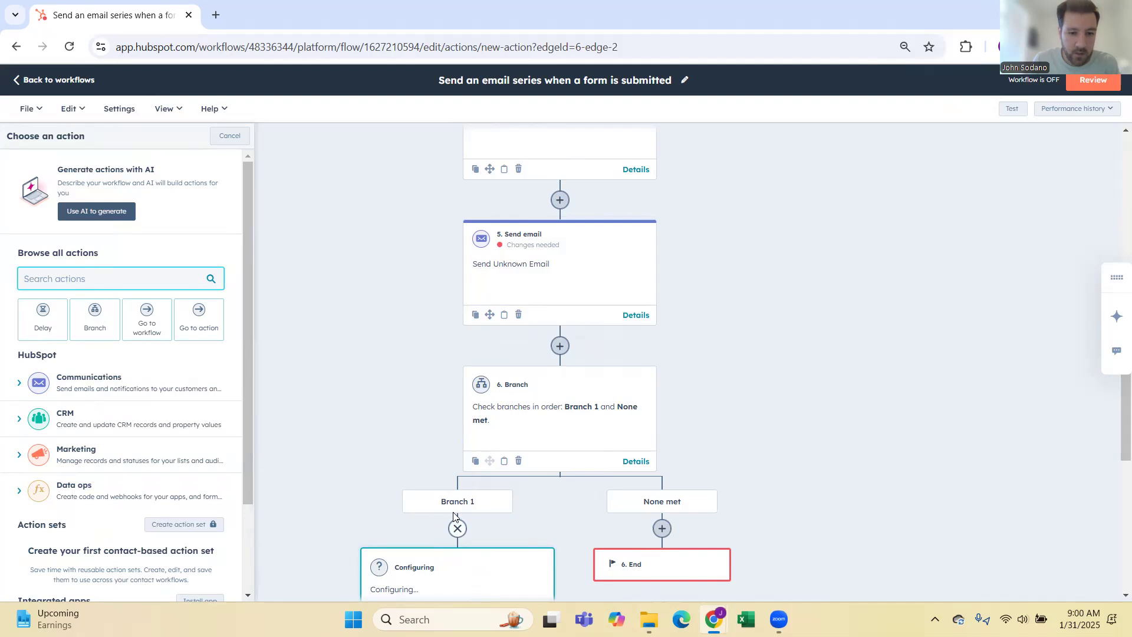
scroll(454, 512, "down", 3)
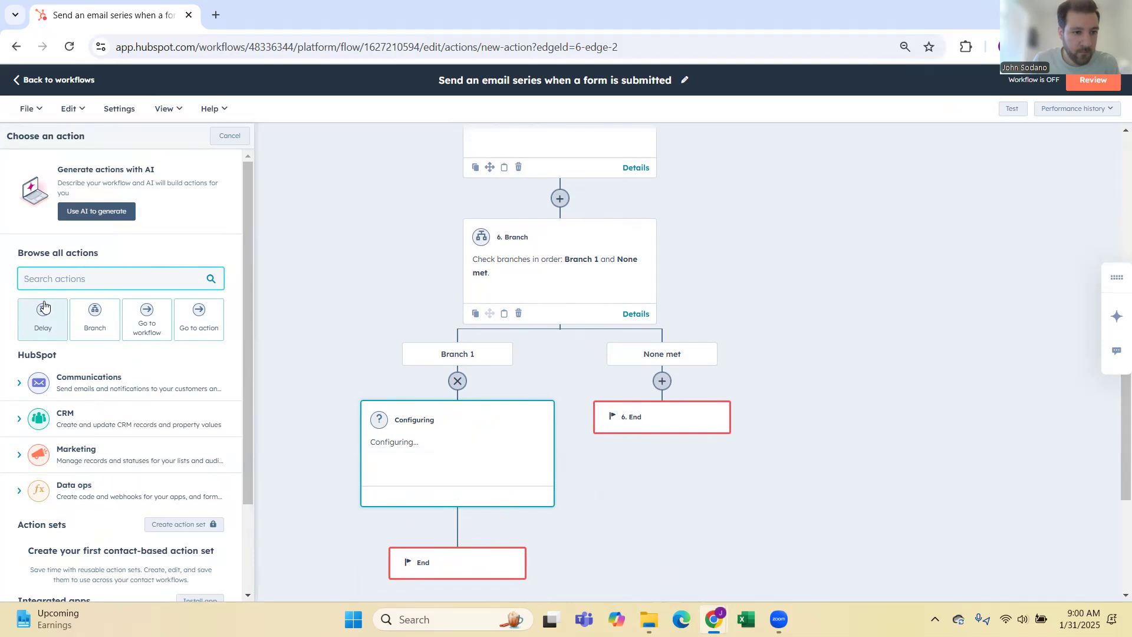
left_click(457, 380)
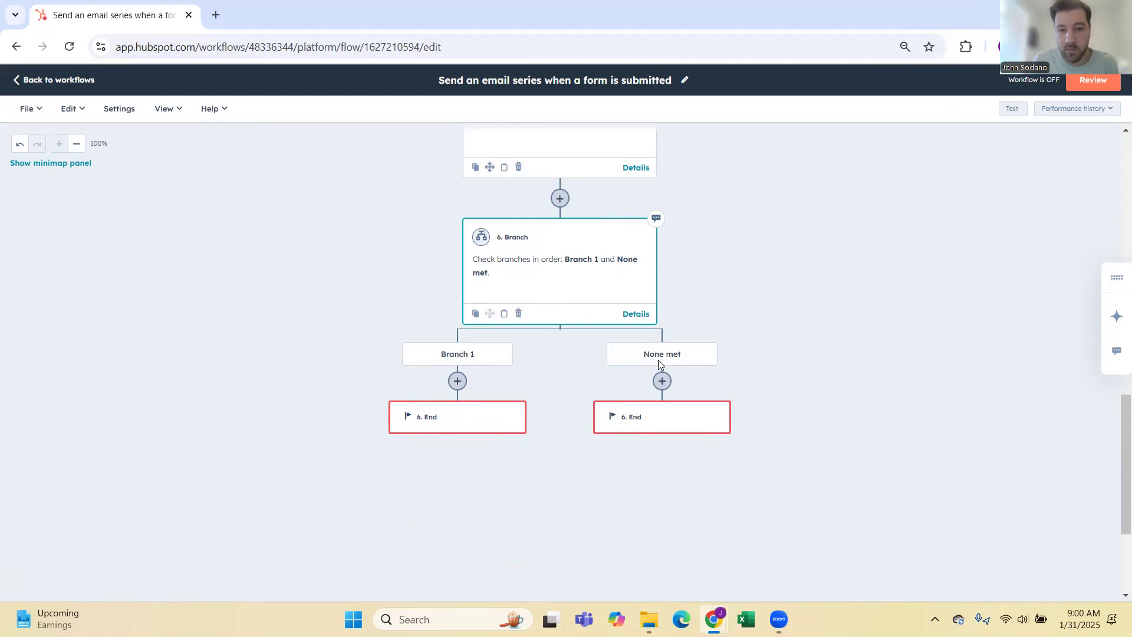
- Add a Delay action under the None met branch with a set amount of time of 2 days, and save it
left_click(662, 380)
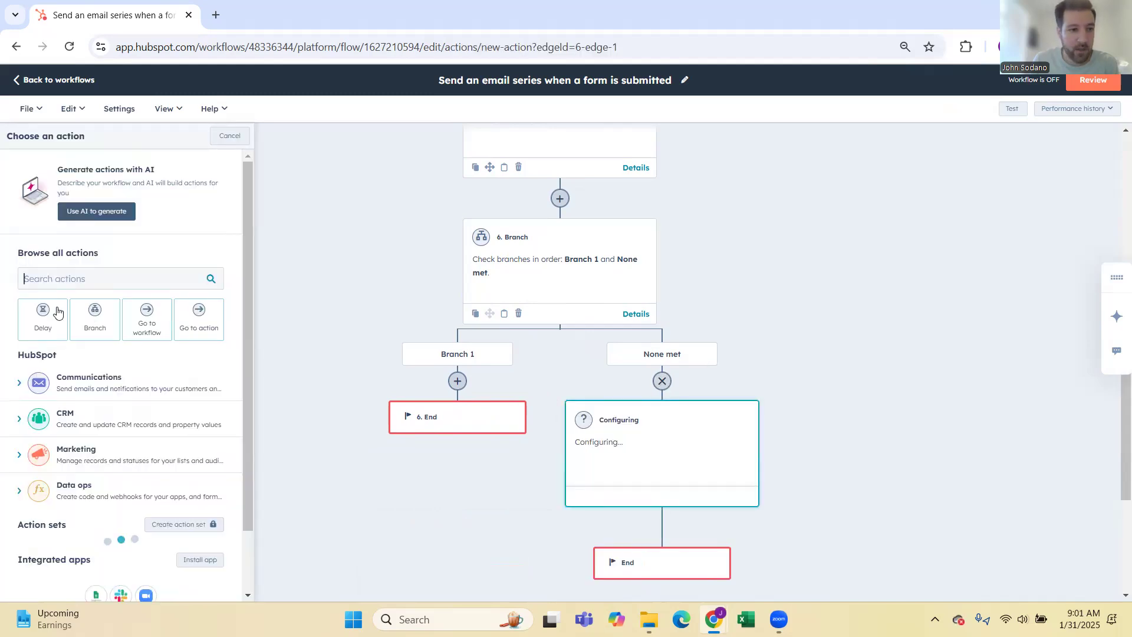
left_click(42, 318)
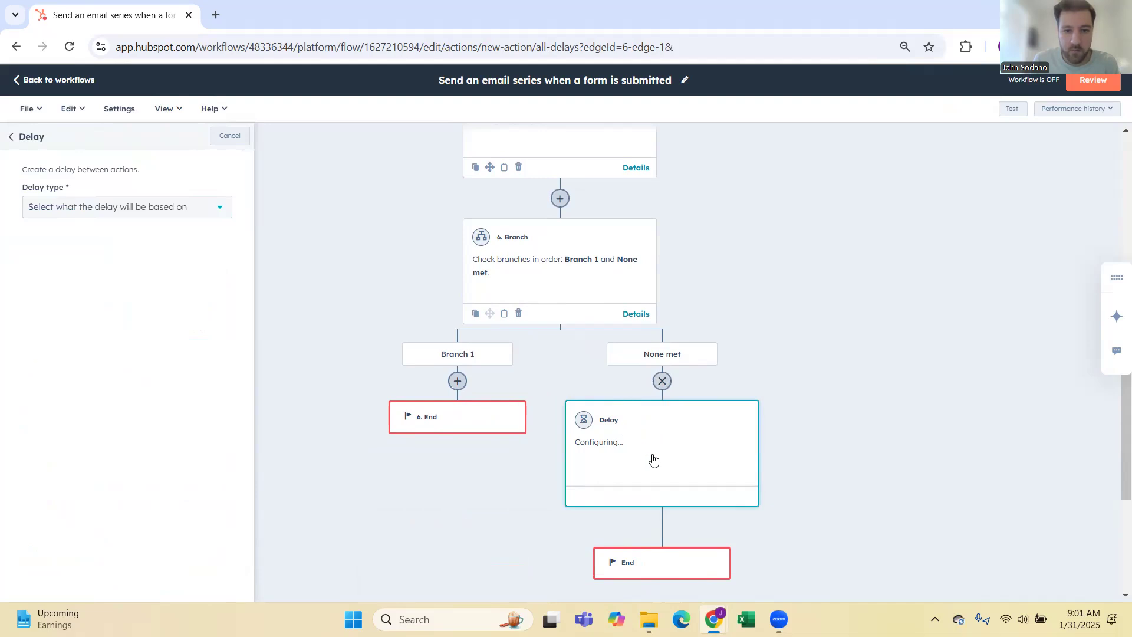
left_click(106, 214)
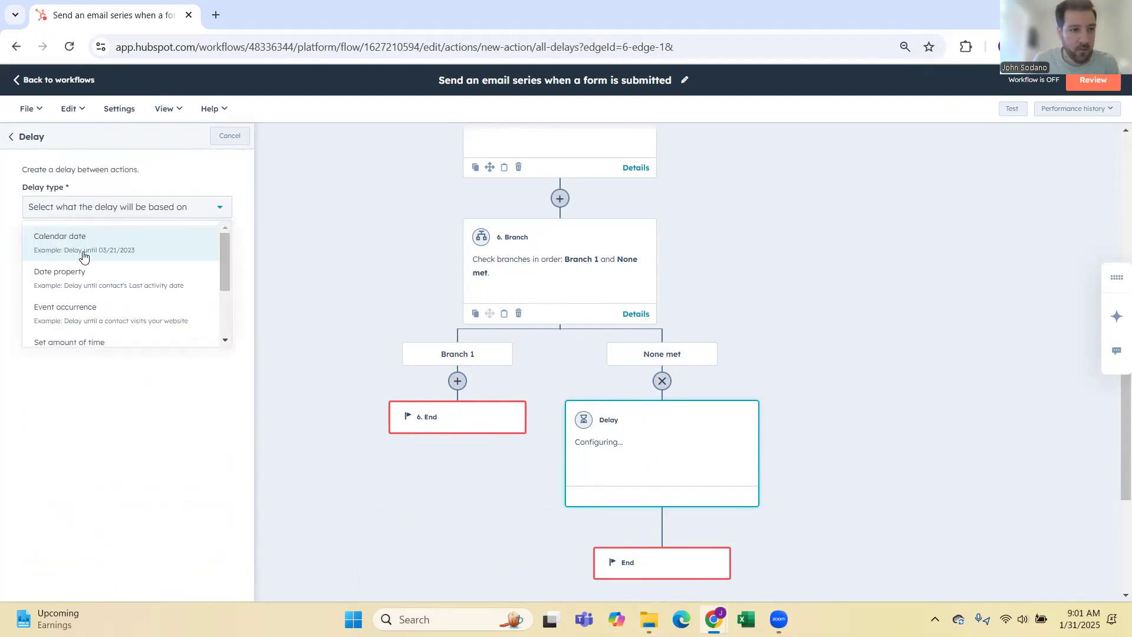
left_click(83, 342)
left_click_drag(48, 286, 0, 274)
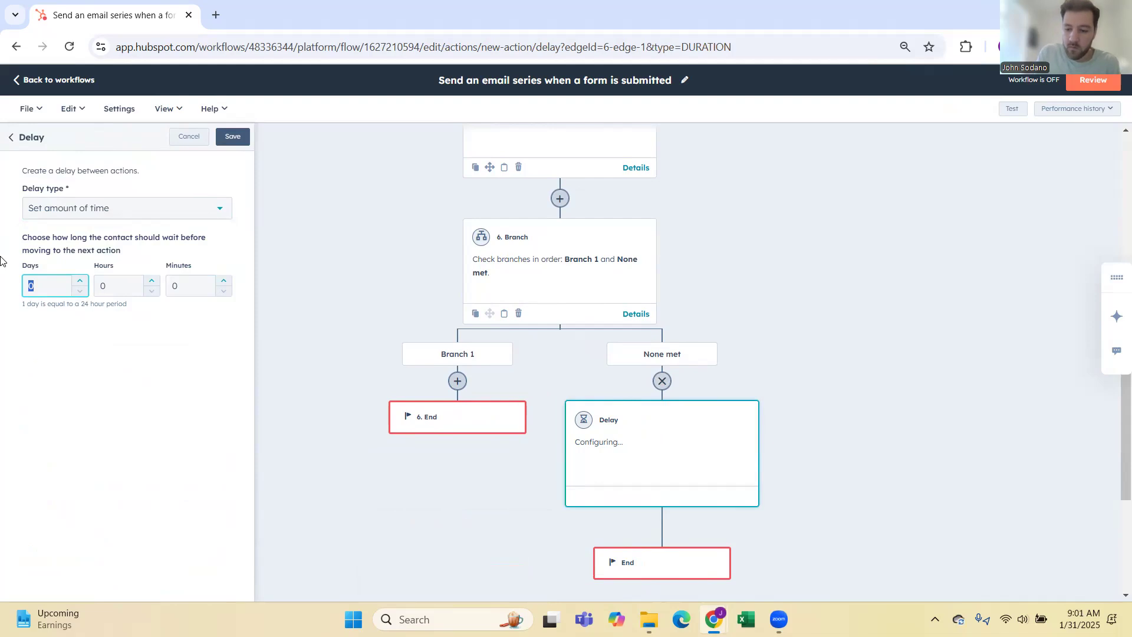
left_click(239, 136)
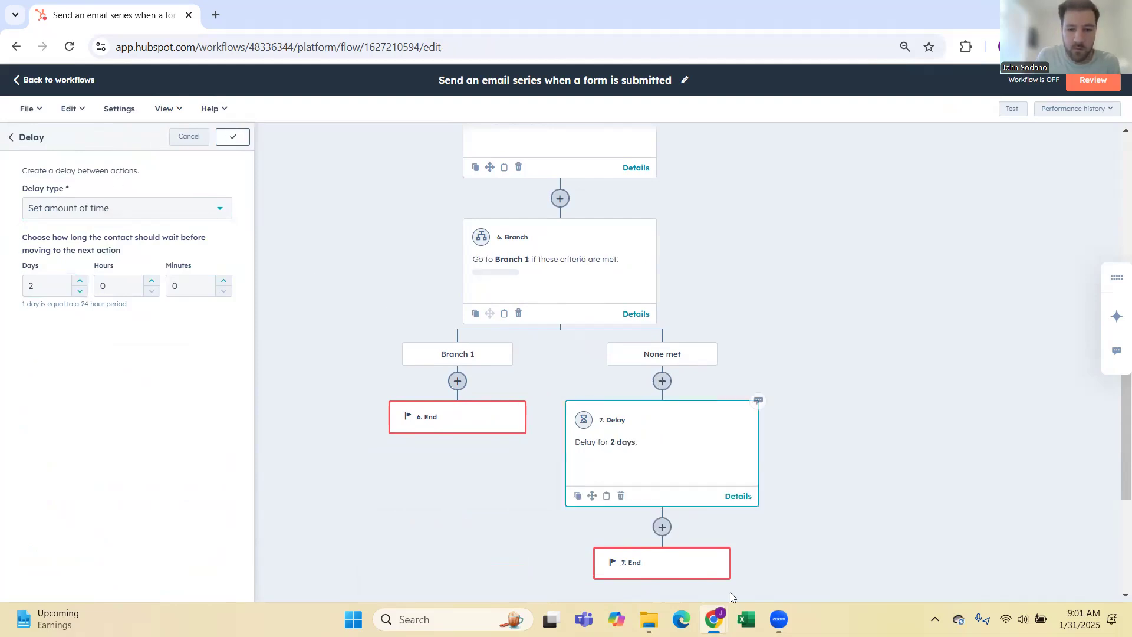
- Add a Send email action to the enrolled contact after the 2-day delay in the None met branch and save it
left_click(662, 527)
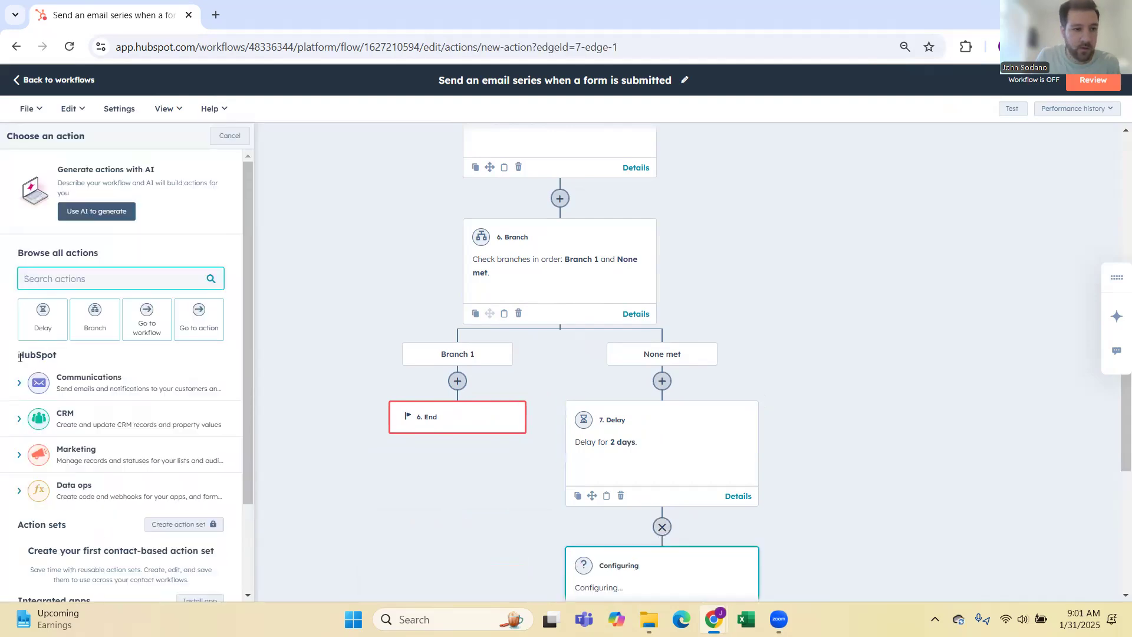
left_click(17, 385)
left_click(61, 428)
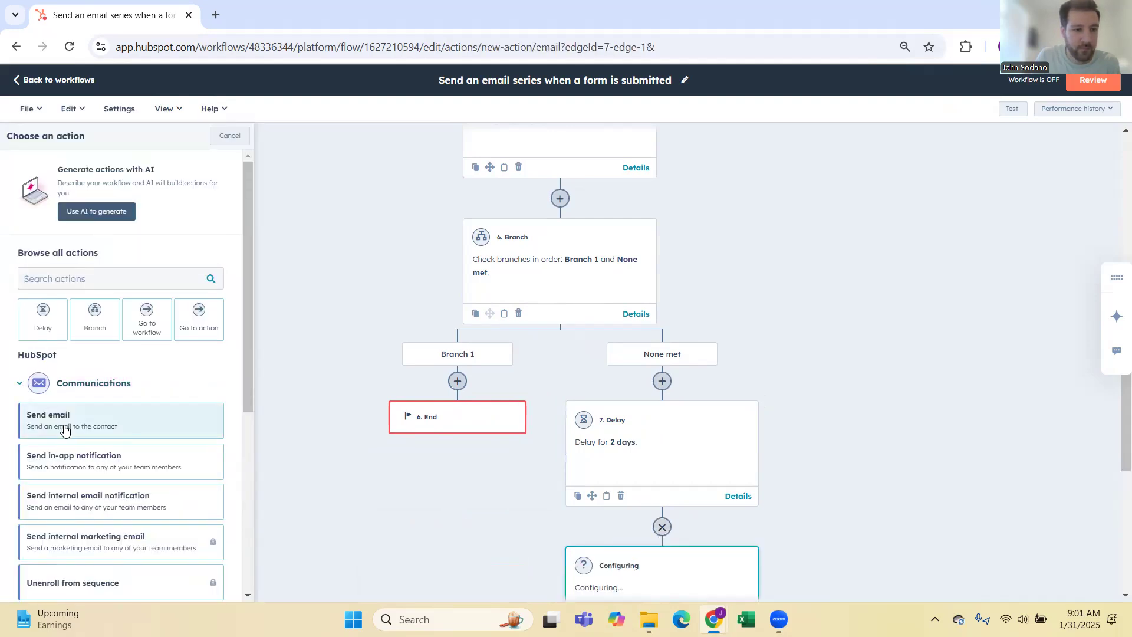
left_click(239, 141)
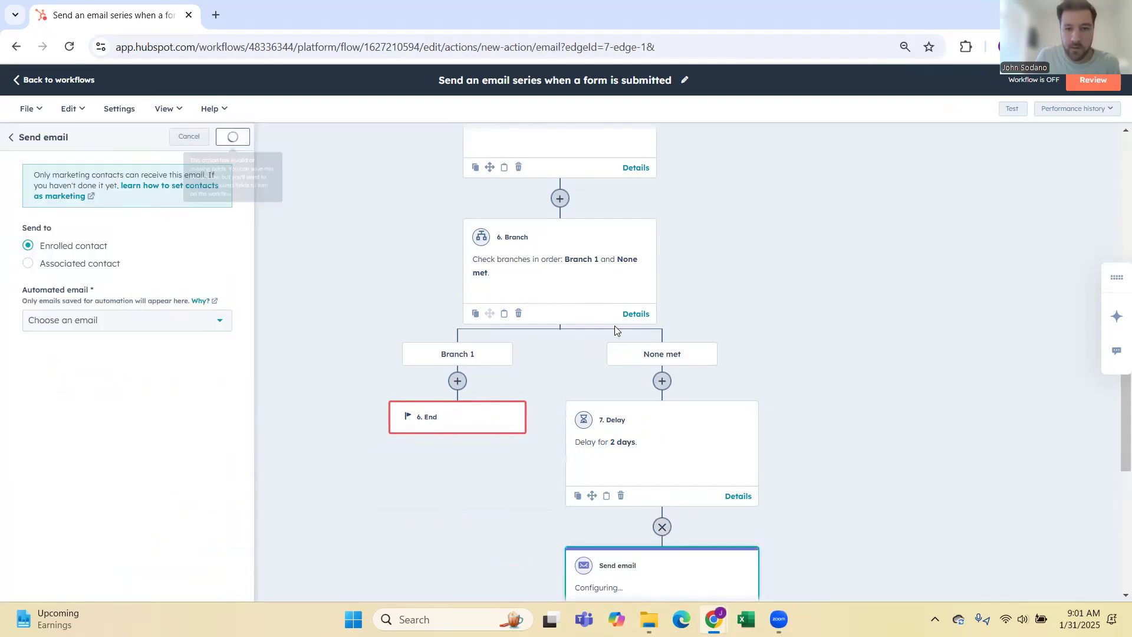
- Review the email series workflow for required fields that still need changes, and go back to the workflows list
scroll(639, 311, "down", 5)
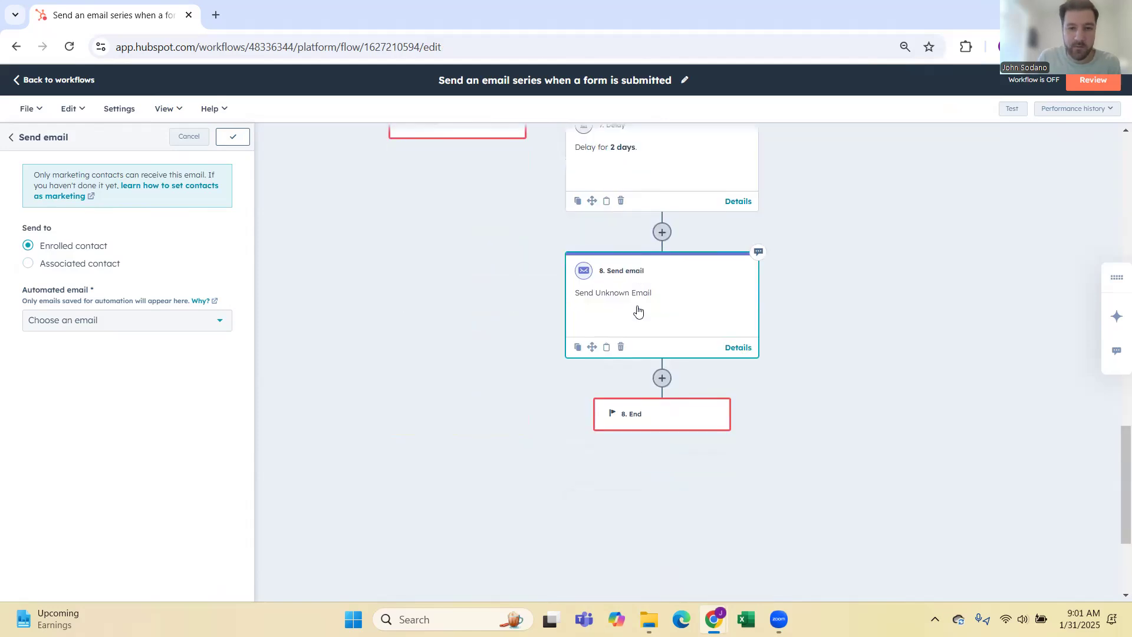
scroll(639, 304, "up", 9)
scroll(642, 281, "up", 6)
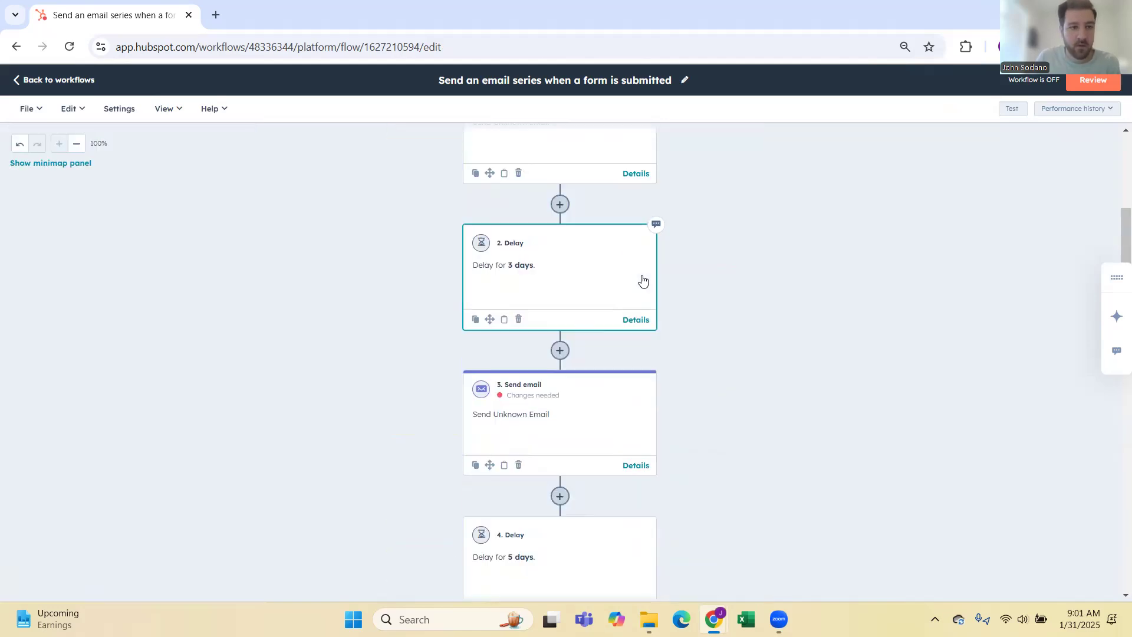
scroll(668, 242, "up", 5)
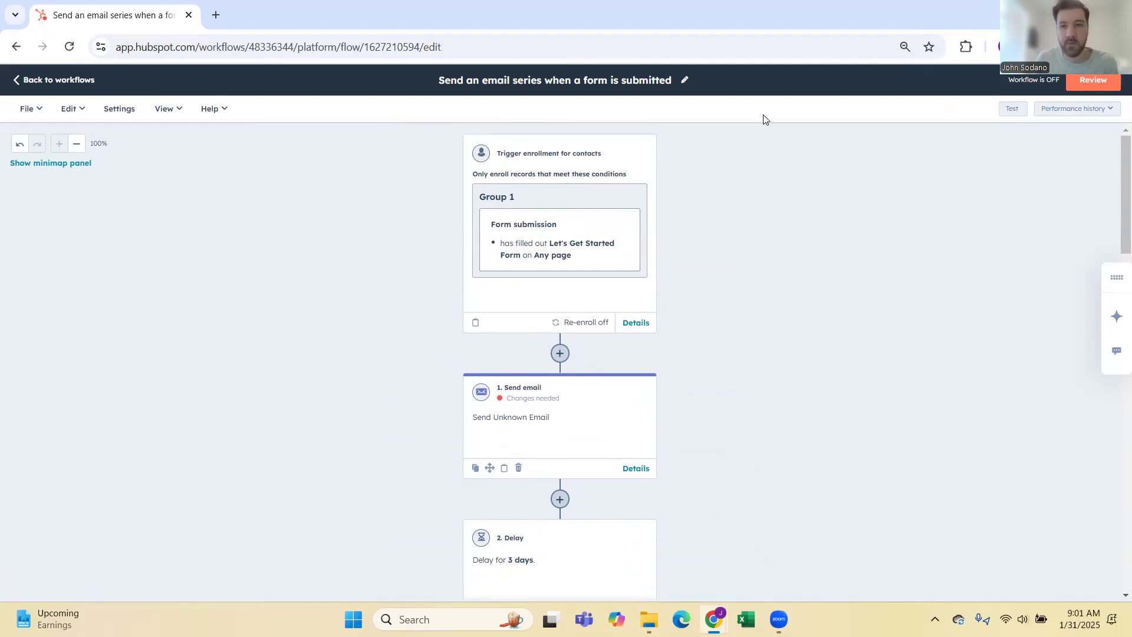
left_click(1068, 86)
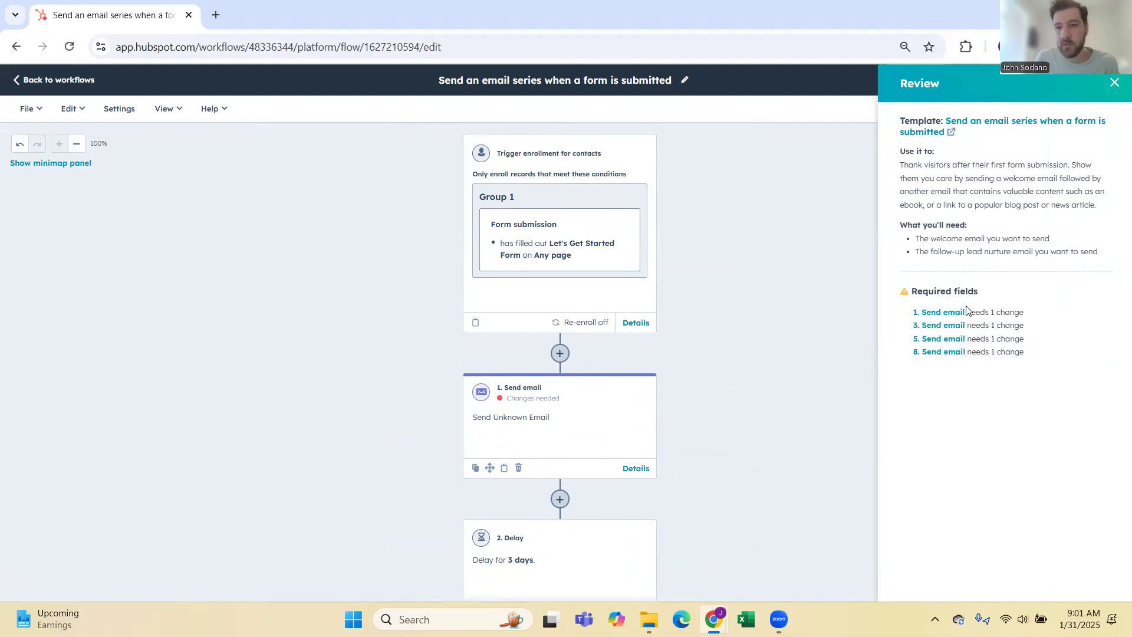
left_click(1114, 82)
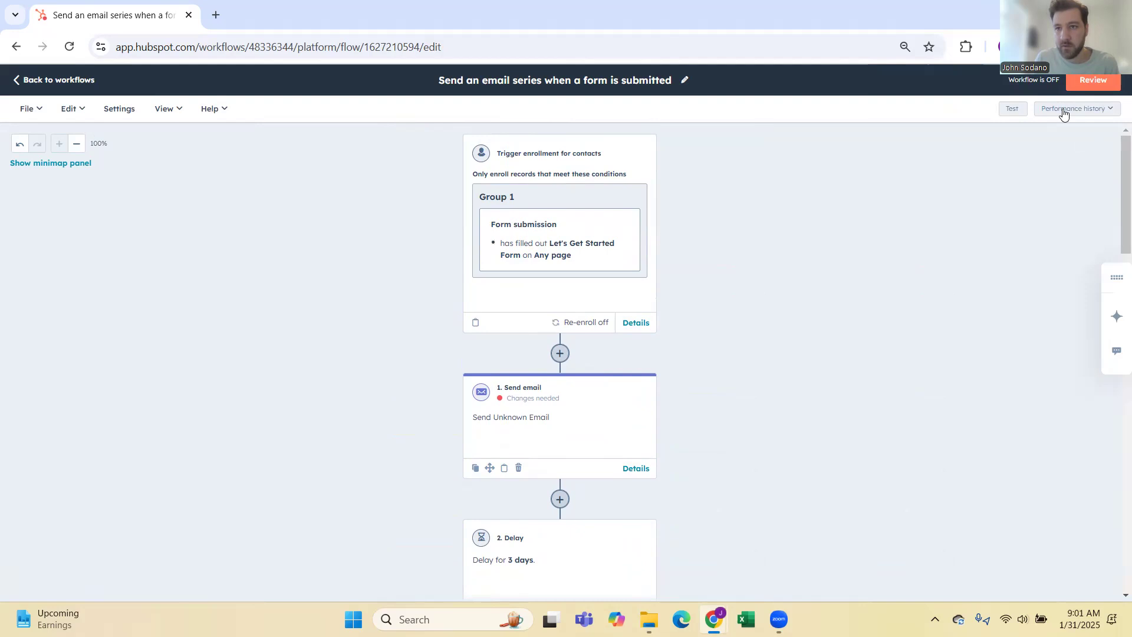
left_click(58, 80)
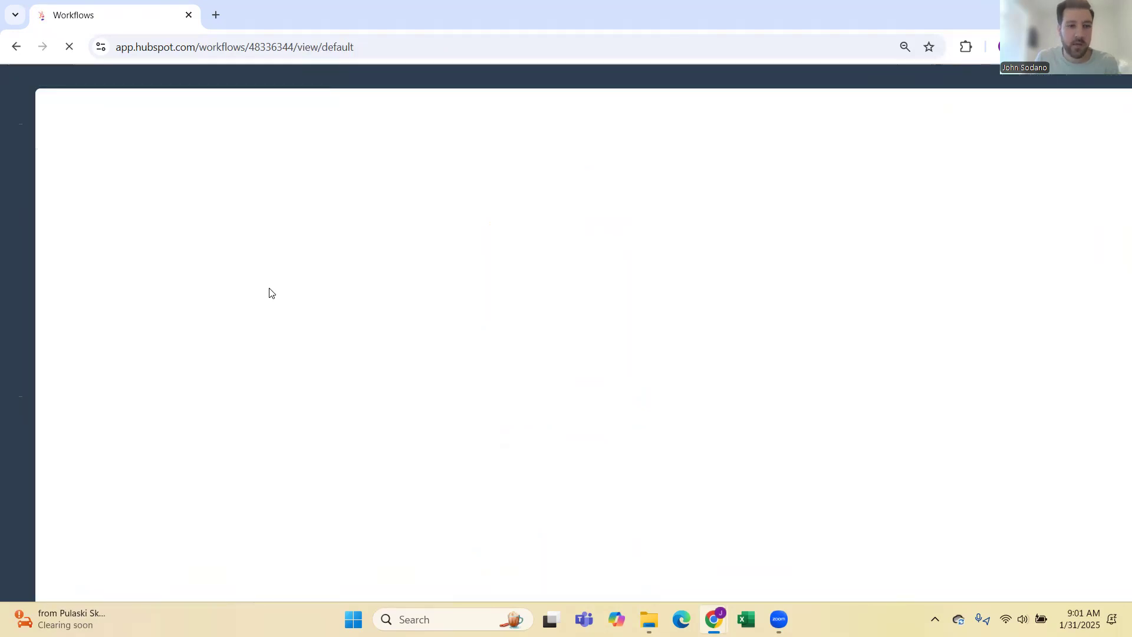